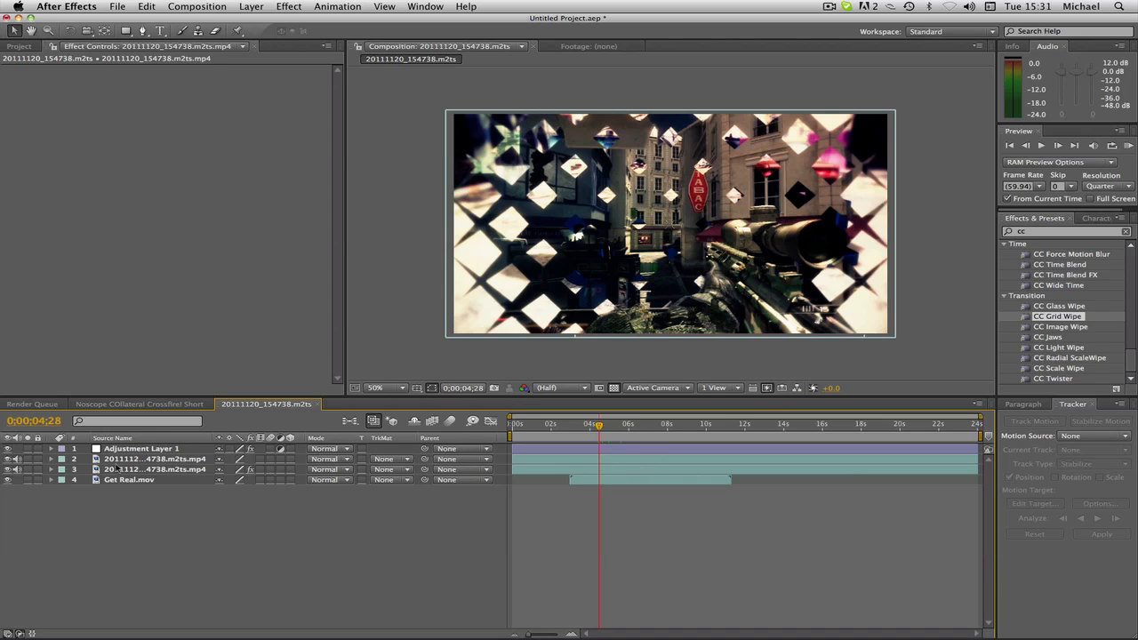
Preview the finished transition in the 20111120_154738.m2ts composition from 0;00;03;36 and scrub through it to 0;00;04;58 with the upper clip layer selected
click(583, 425)
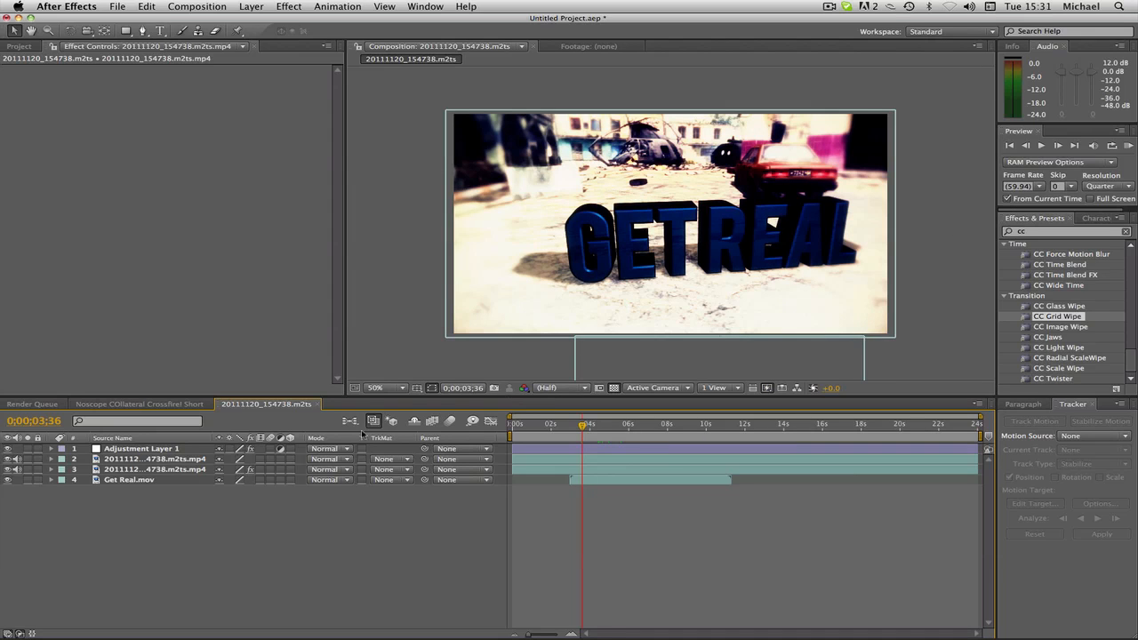
click(158, 459)
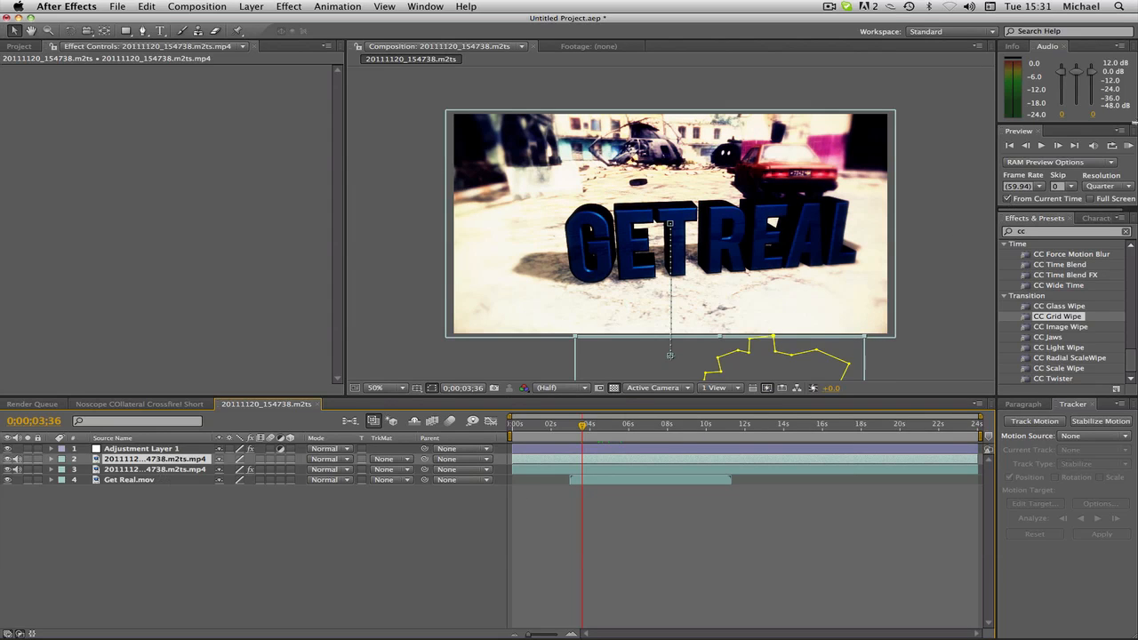
click(1129, 146)
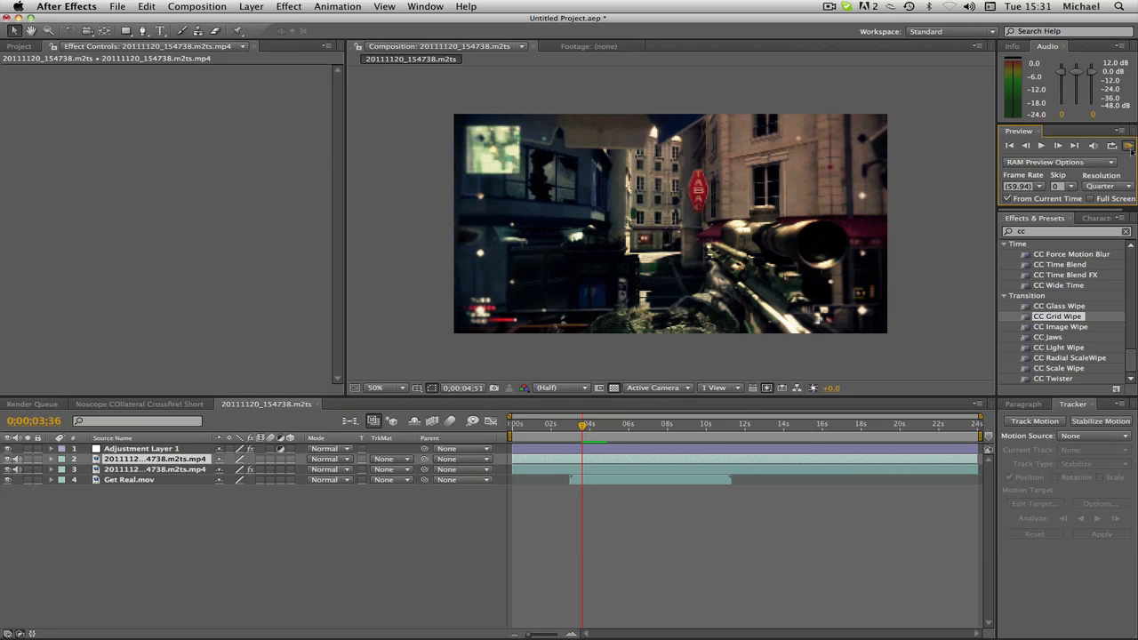
click(1130, 150)
click(1131, 150)
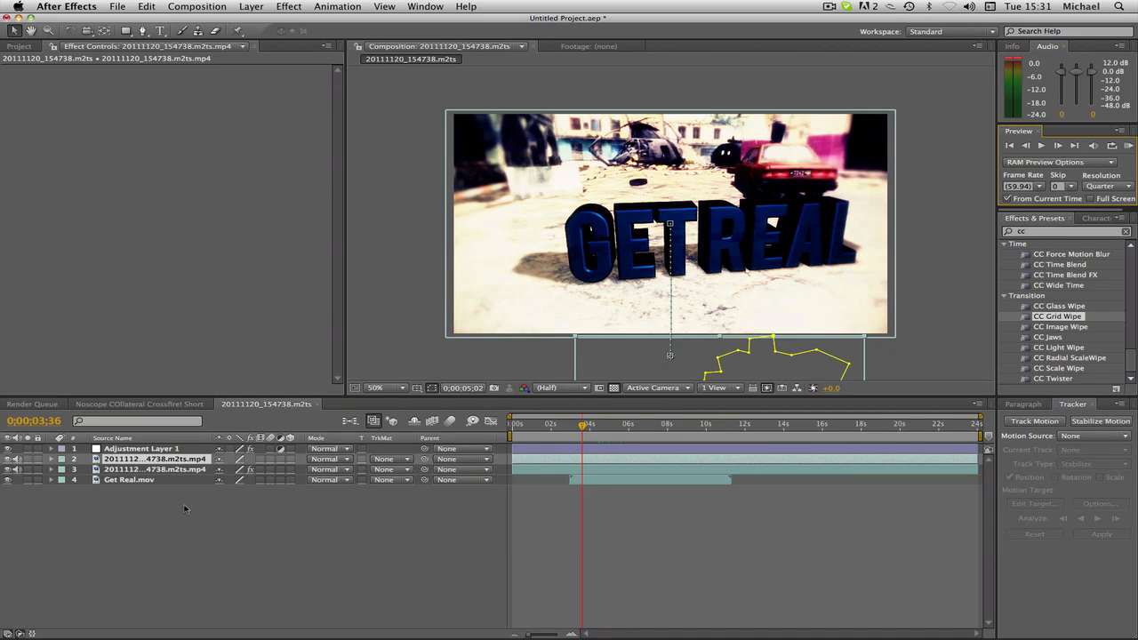
drag(582, 425, 599, 427)
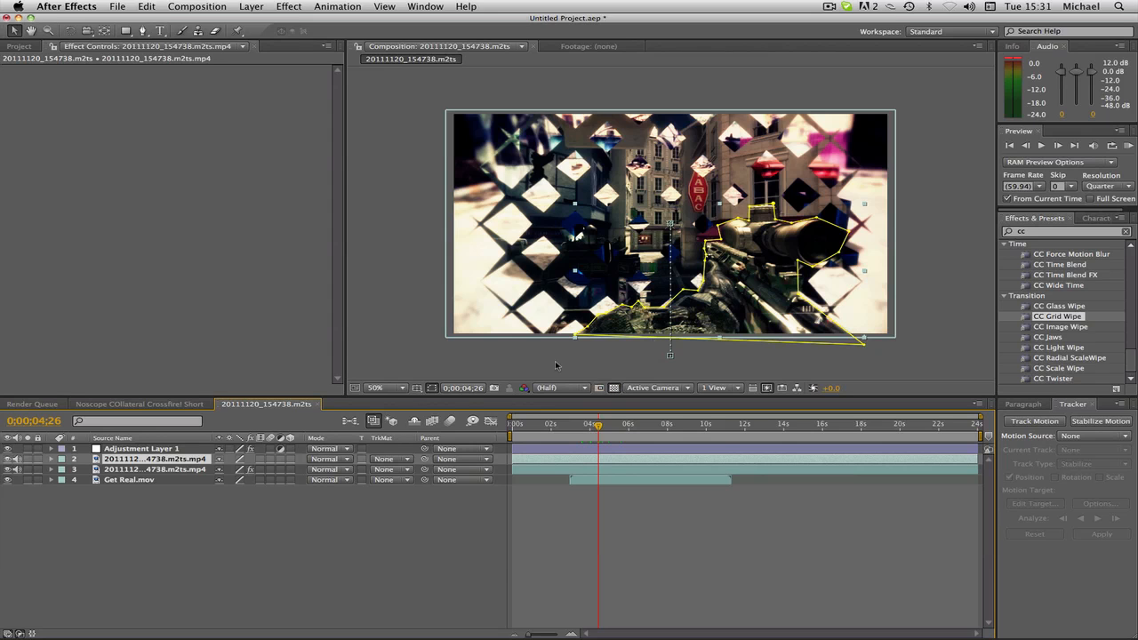
drag(597, 428, 608, 428)
Create a new composition from the 20111120_154738.m2ts.mp4 footage and move the current time to 0;00;03;47
click(20, 46)
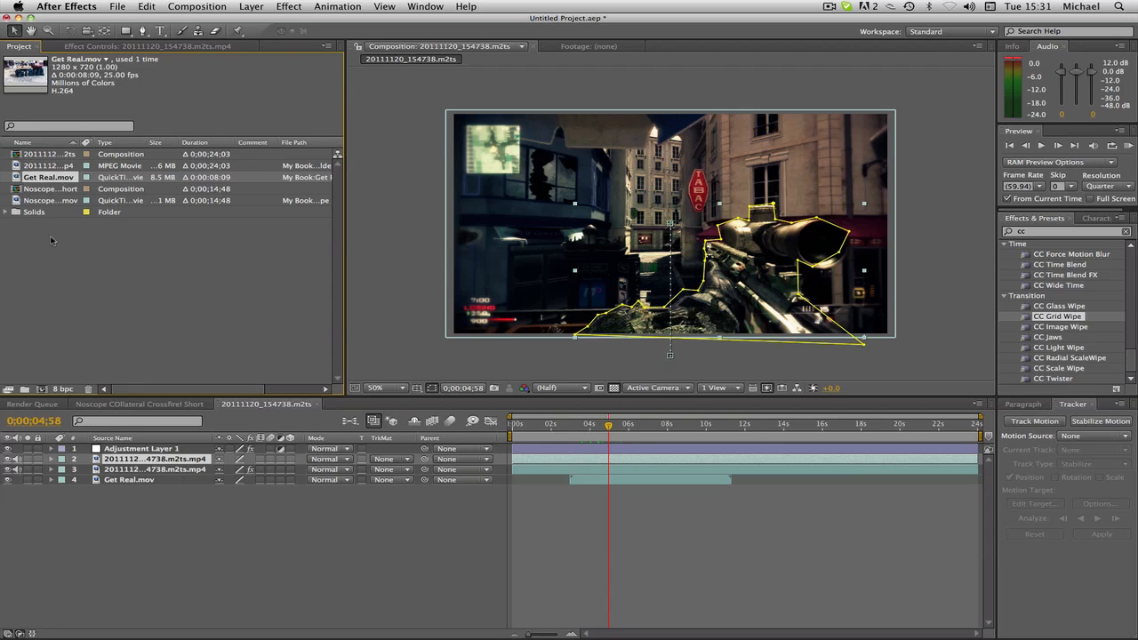
drag(59, 167, 41, 391)
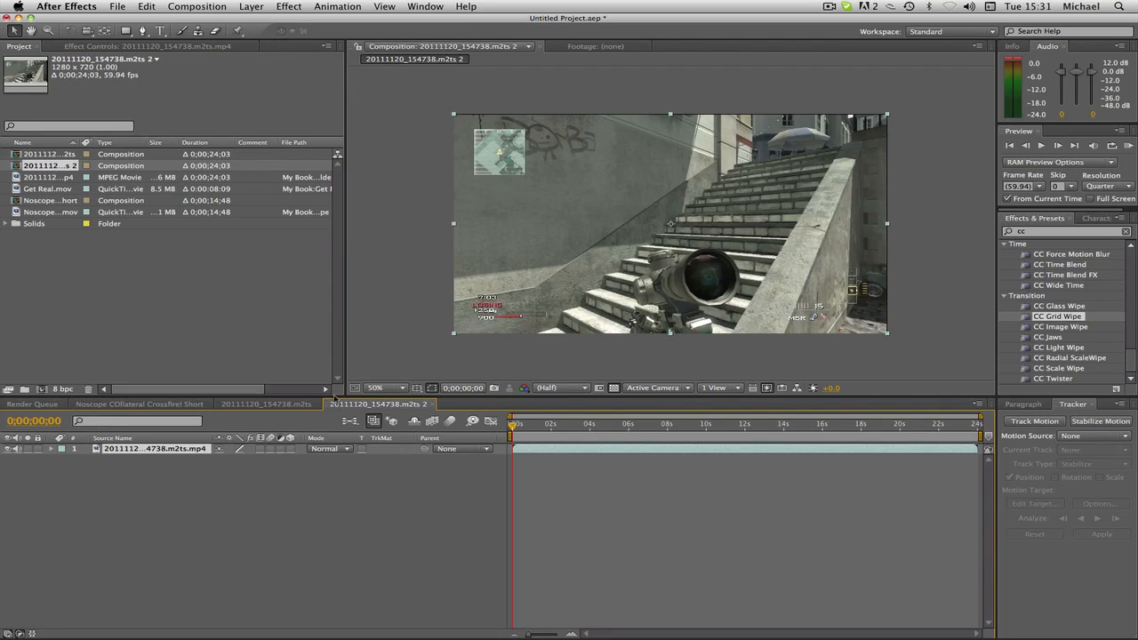
click(573, 424)
drag(573, 425, 586, 425)
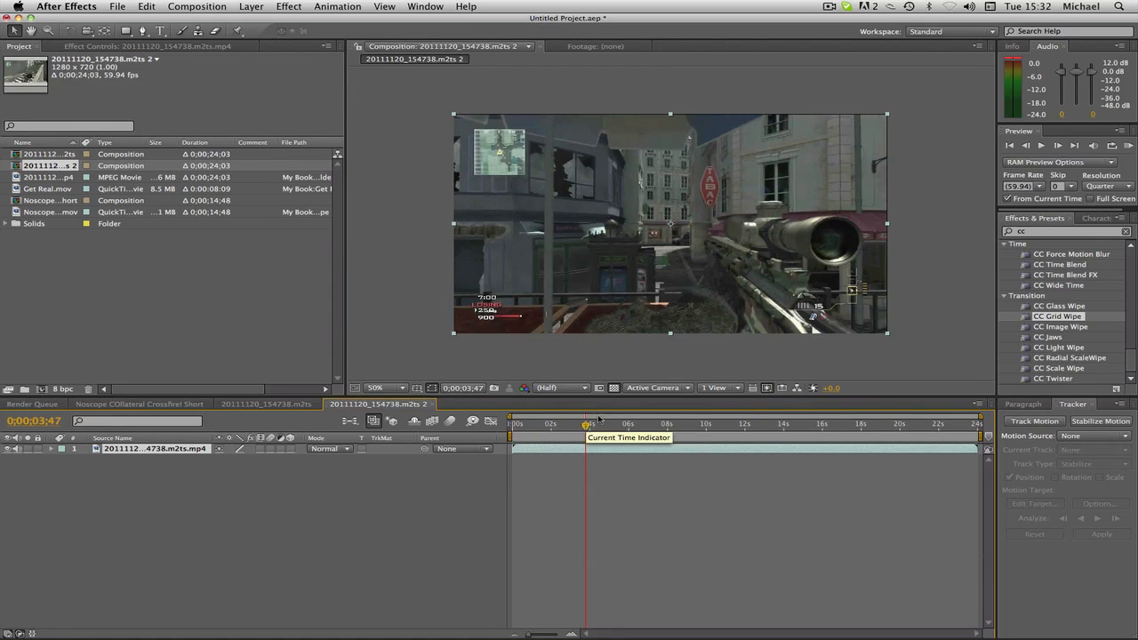
Scale the clip up slightly in the viewer so it extends just past the frame edges, and deselect it
click(888, 117)
drag(888, 118, 896, 124)
click(896, 123)
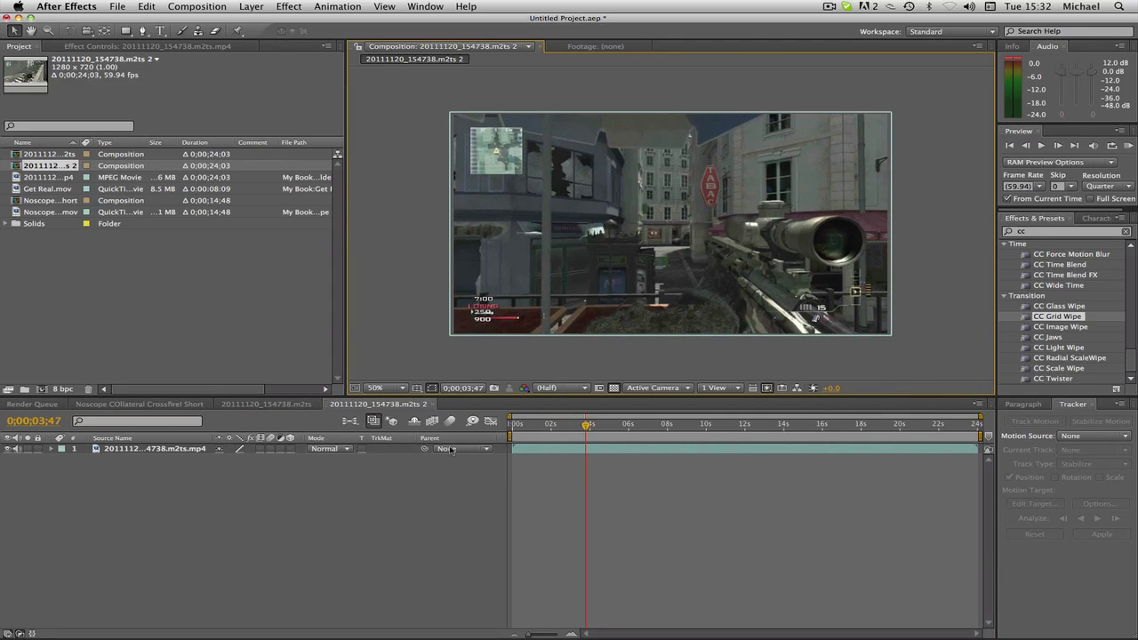
Add an adjustment layer above the clip and apply the Magic Bullet Looks effect to it
right_click(250, 483)
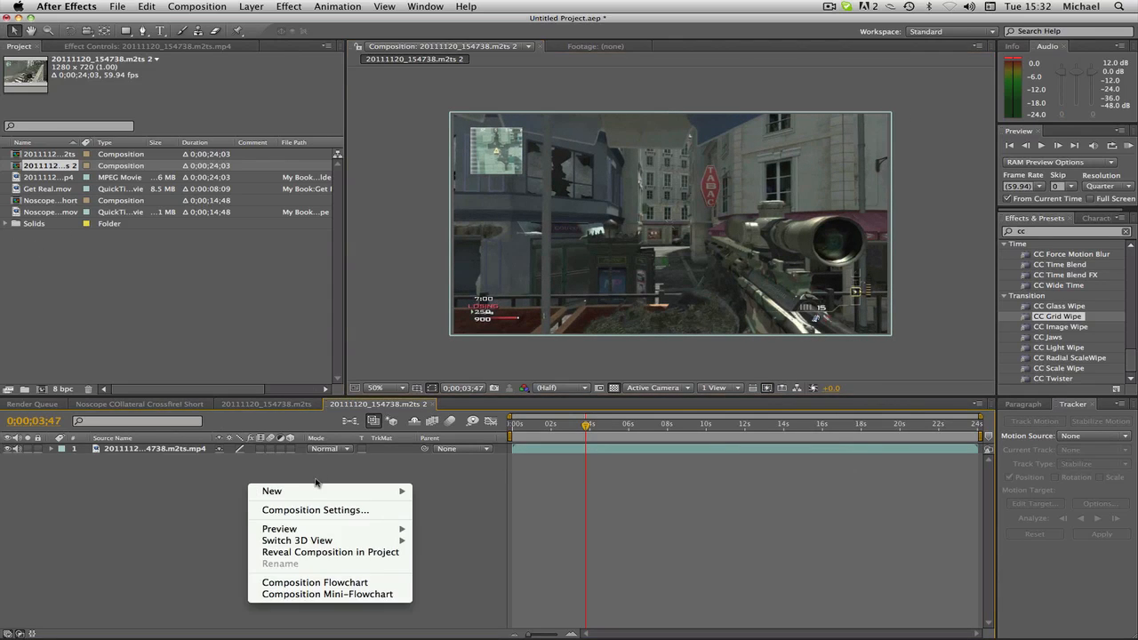
mouse_move(320, 491)
click(482, 586)
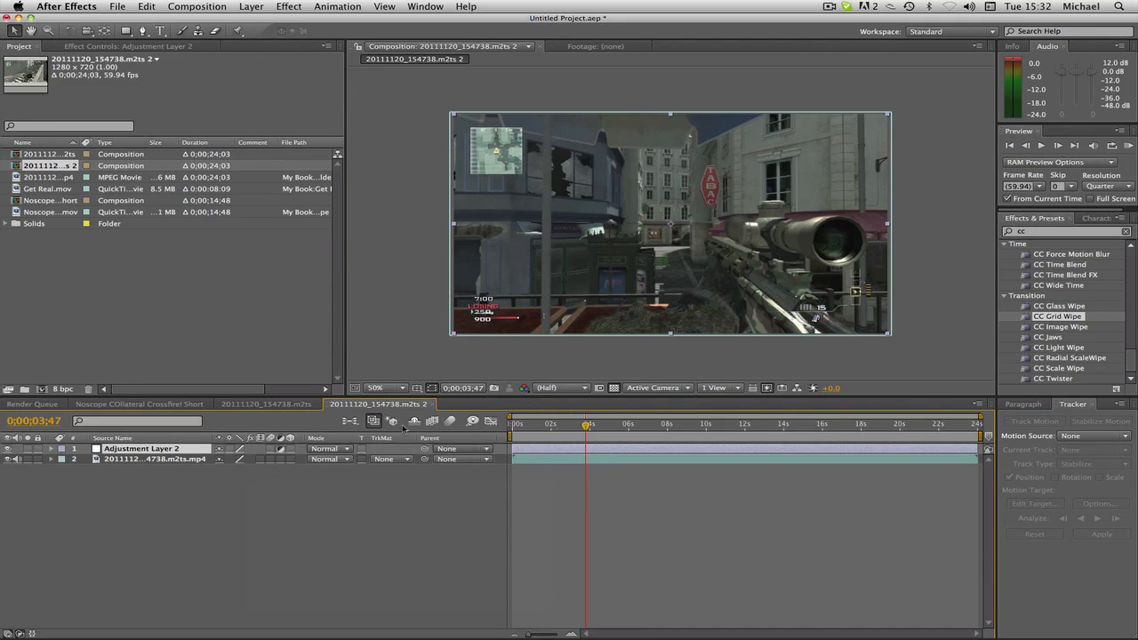
double_click(1061, 232)
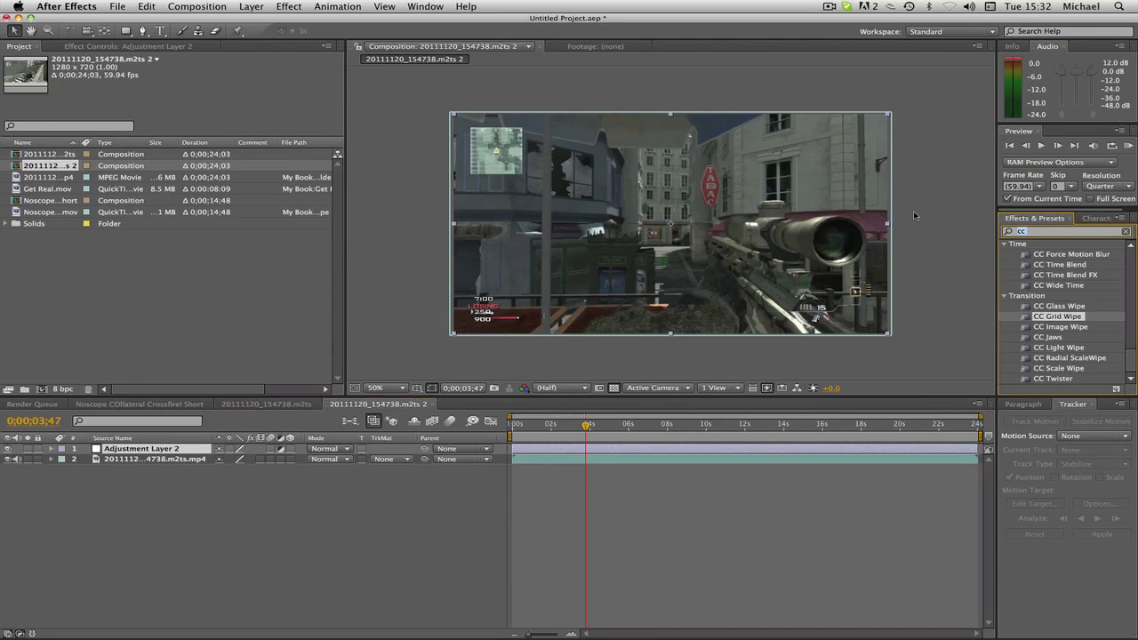
text(looks)
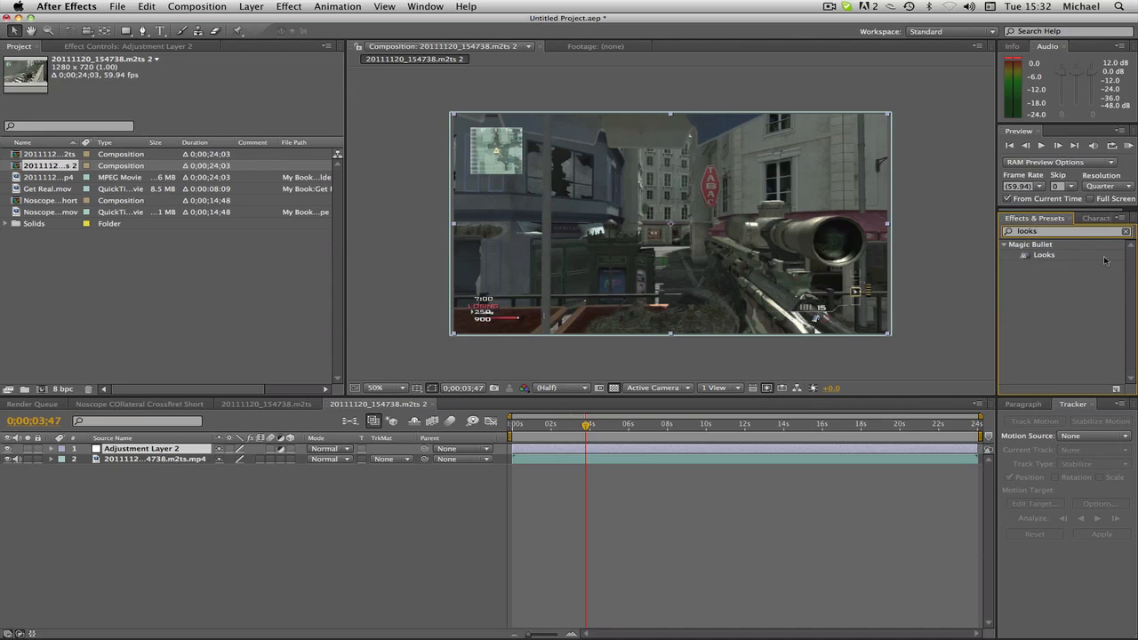
drag(1054, 257, 903, 448)
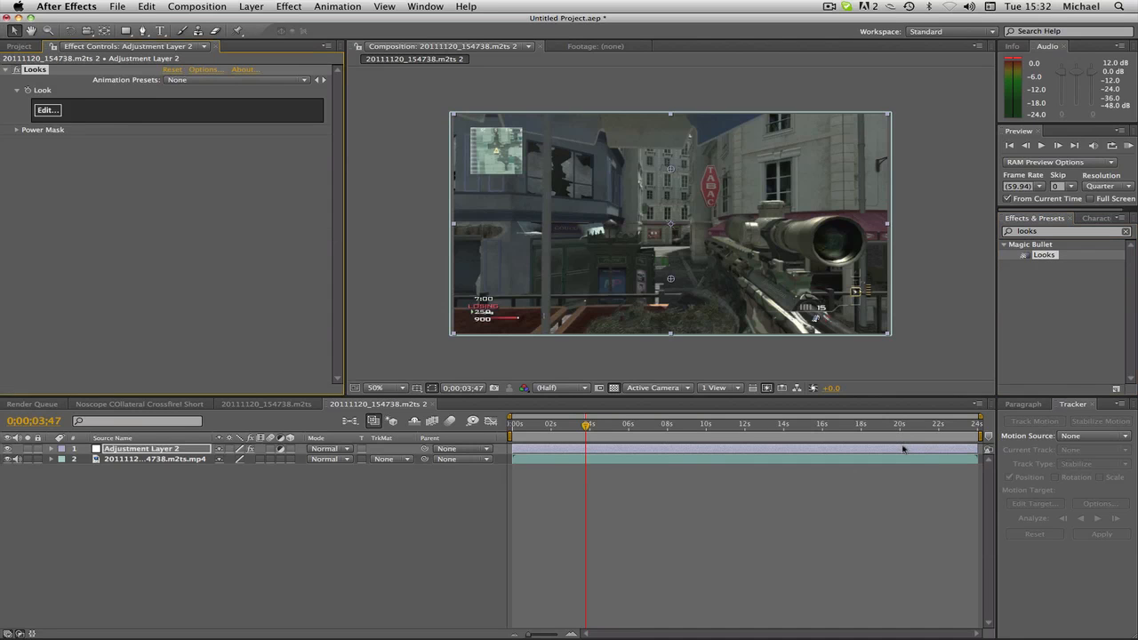
Load the look file Day 3 (Look 3).ls3 in LooksBuilder and apply it to the adjustment layer
click(46, 110)
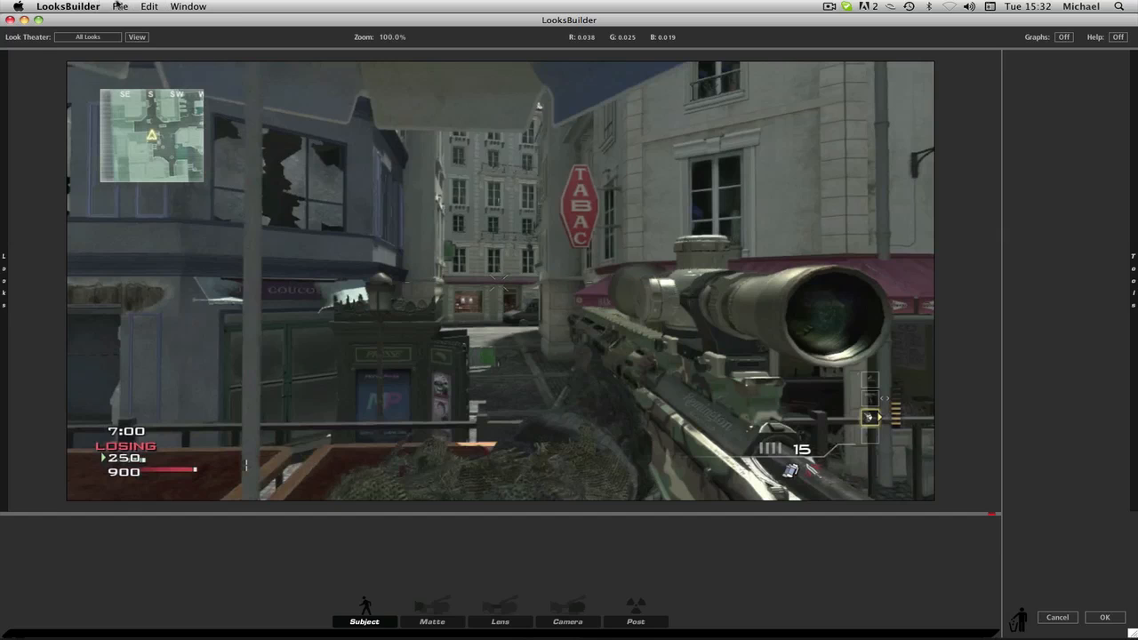
click(118, 5)
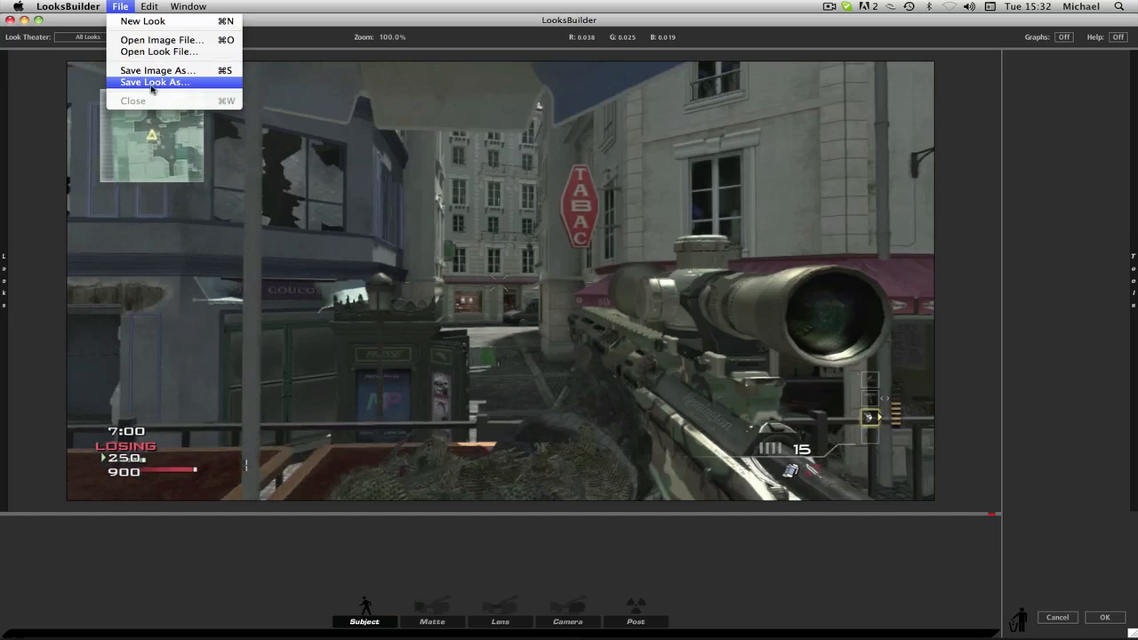
key(Return)
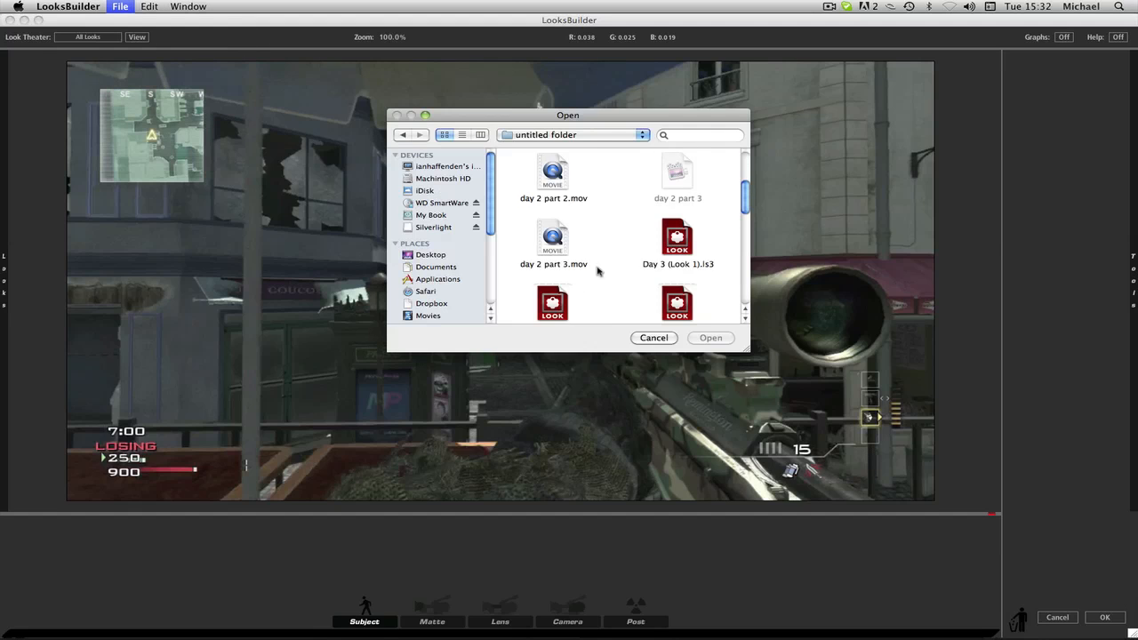
scroll(622, 231, down, 5)
click(670, 166)
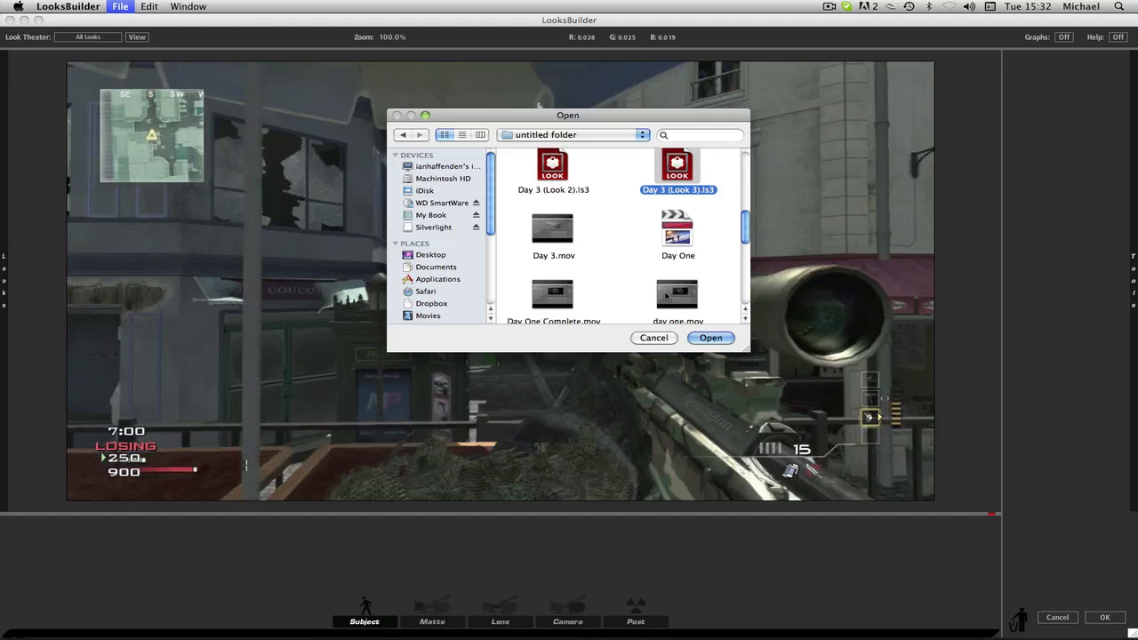
click(716, 342)
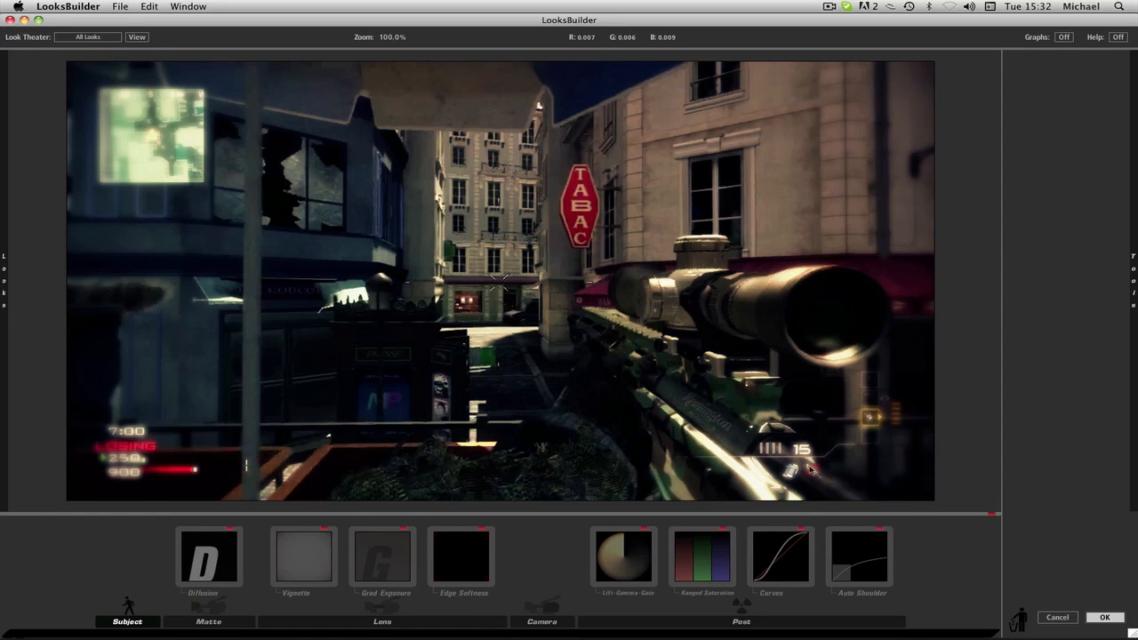
key(Return)
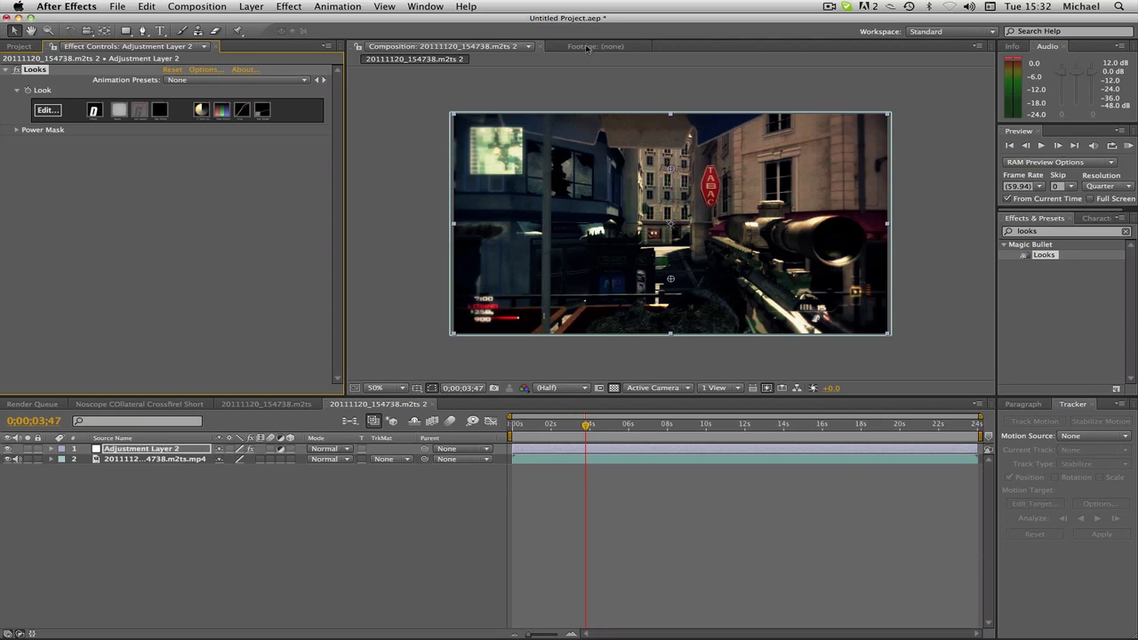
click(143, 31)
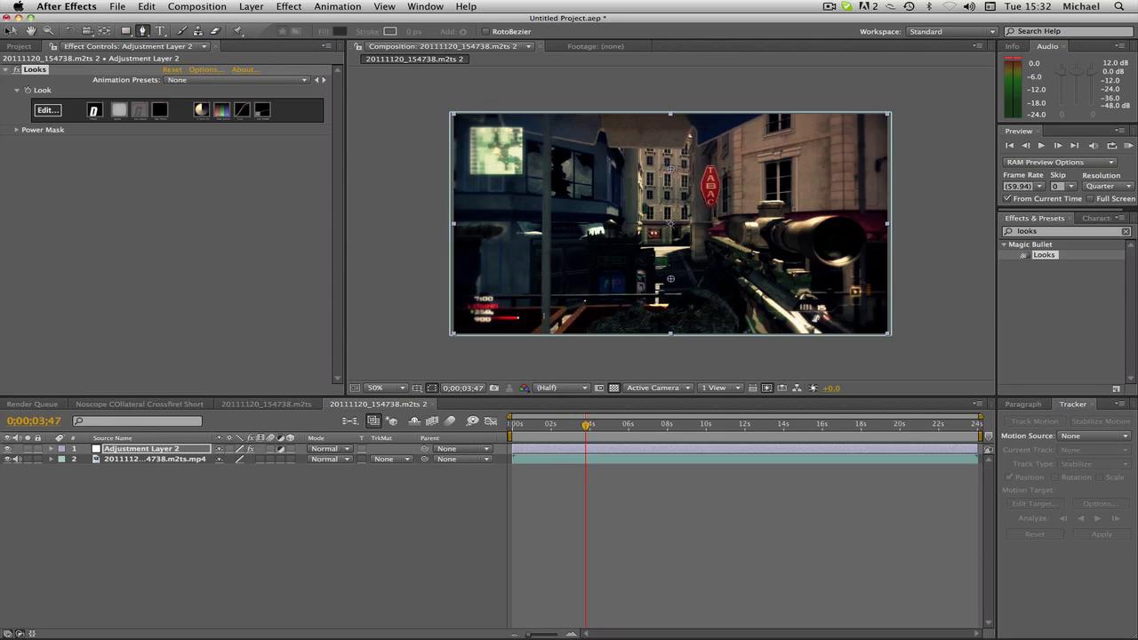
click(15, 30)
double_click(193, 461)
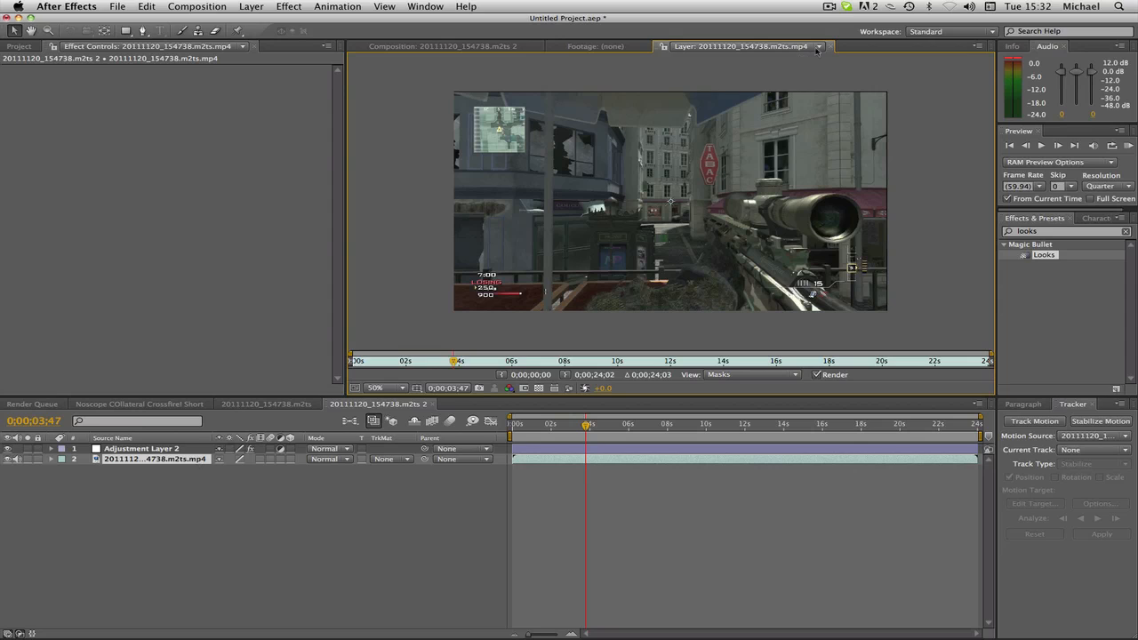
click(835, 49)
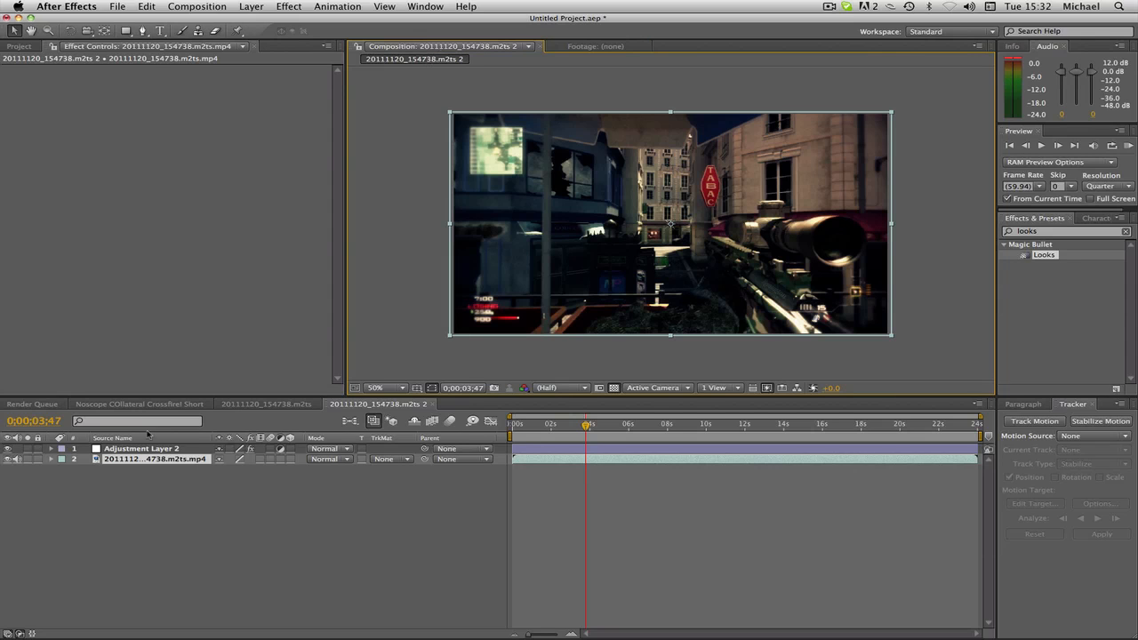
Enable time remapping on the clip layer and add a Time Remap keyframe at 0;00;03;47
right_click(146, 465)
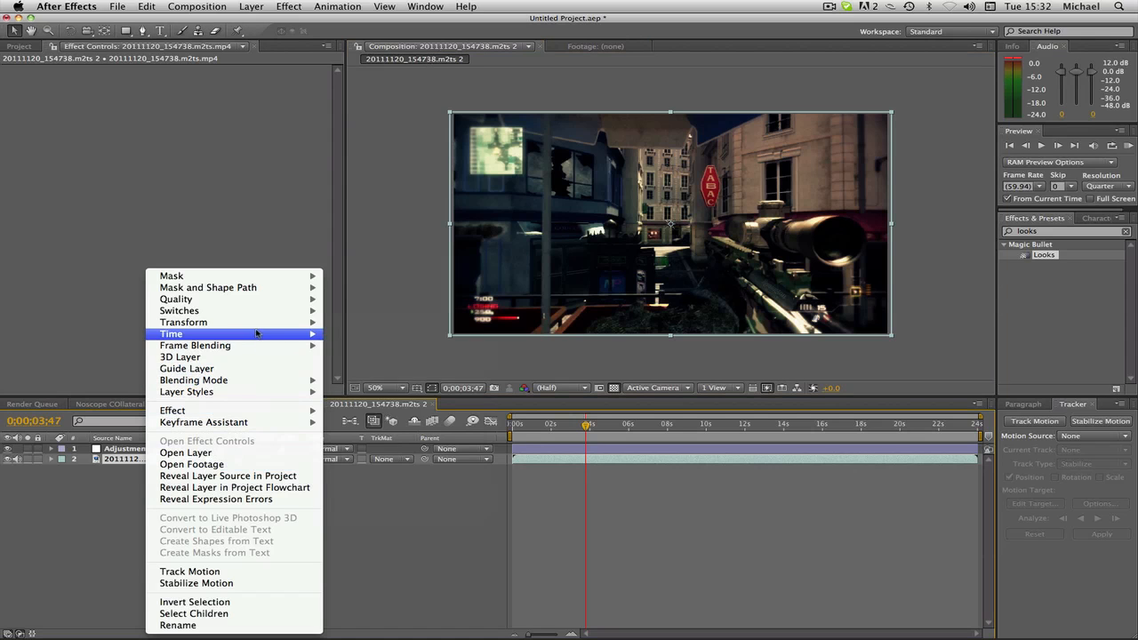
mouse_move(251, 335)
click(337, 334)
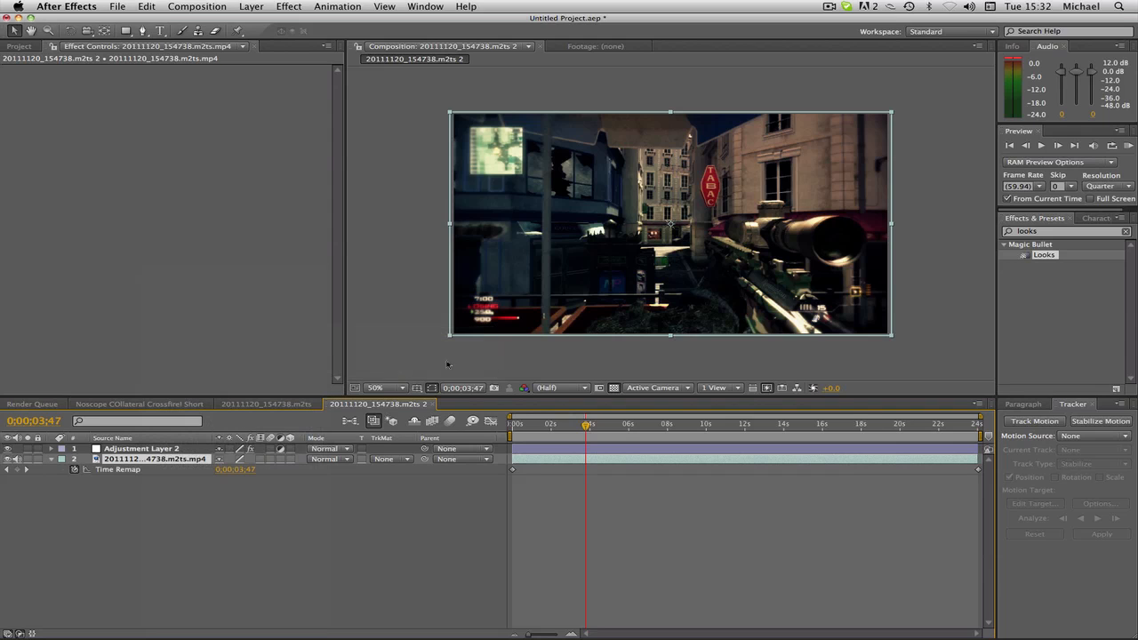
click(17, 470)
Replace the clip's end Time Remap keyframe with one created at 0;00;03;48 and moved to about 5 seconds
click(1056, 144)
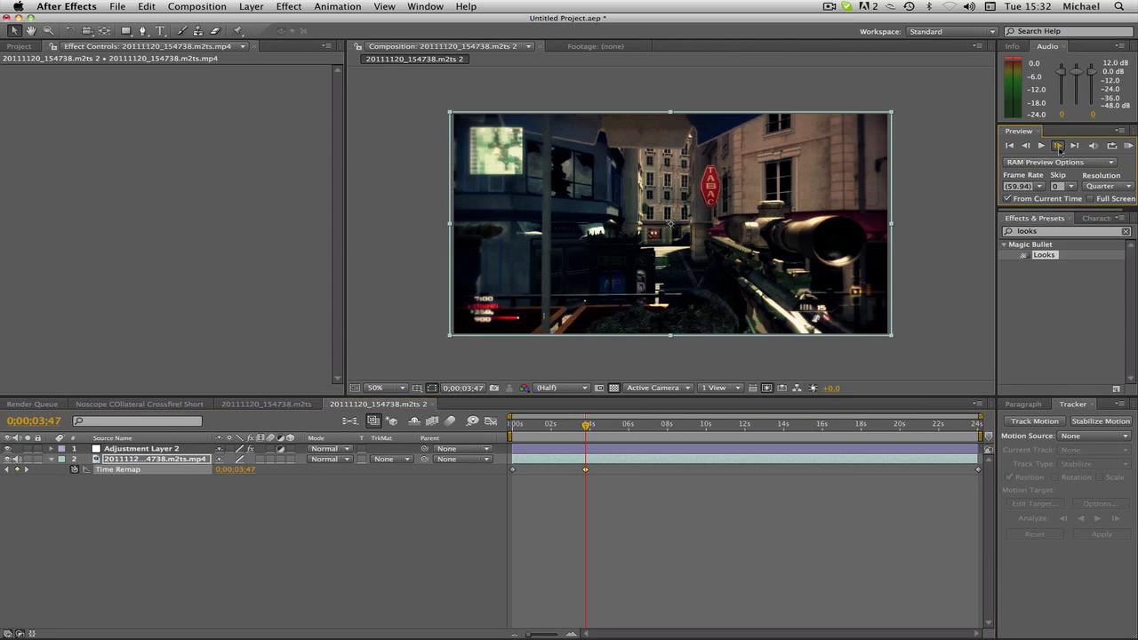
click(17, 470)
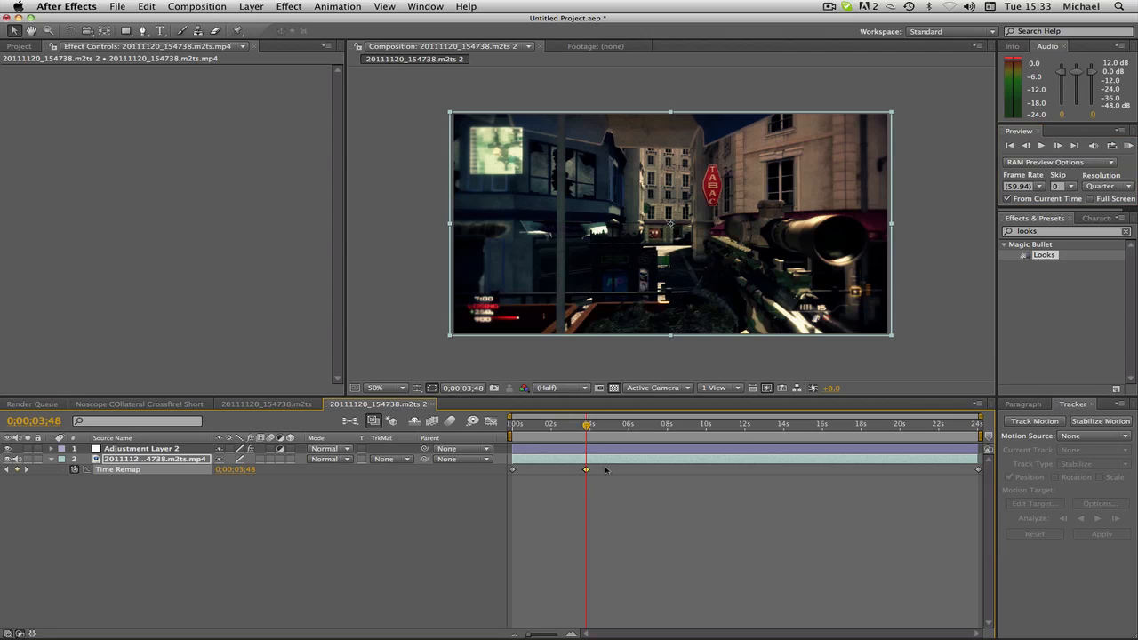
click(979, 470)
drag(587, 471, 612, 470)
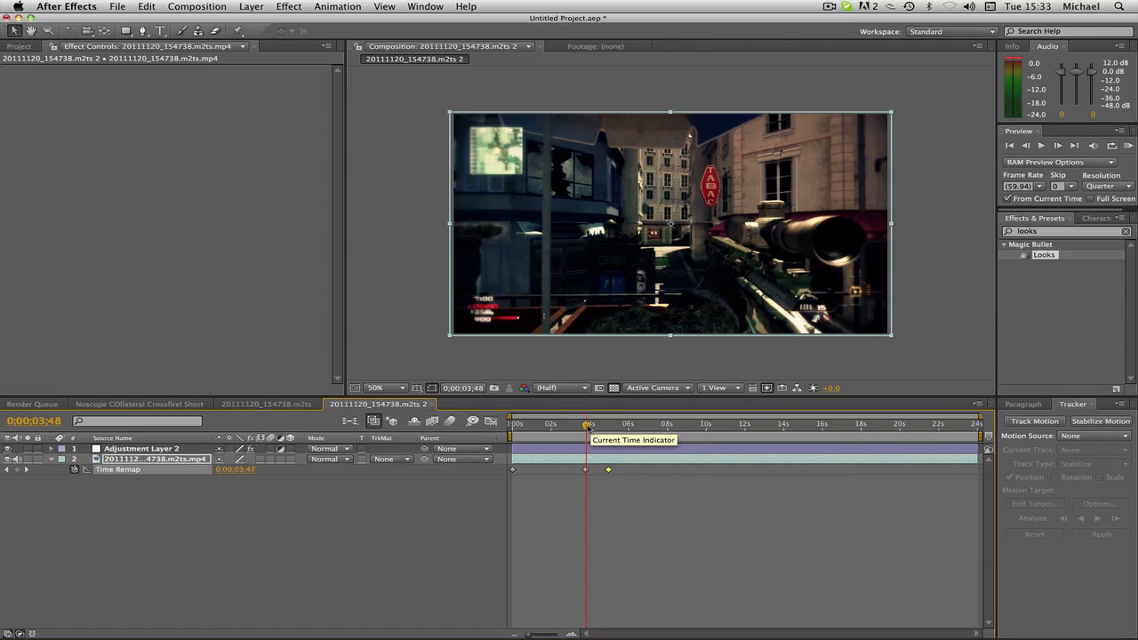
Return the current time to 0;00;03;47 and duplicate the time-remapped clip layer
drag(587, 428, 586, 428)
click(164, 460)
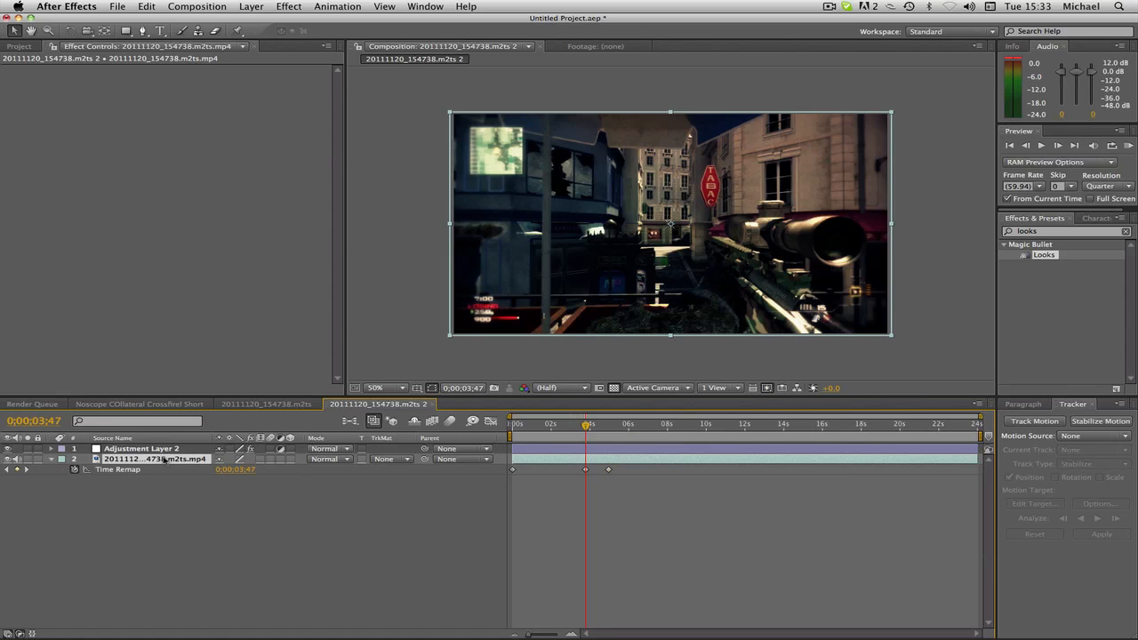
key(super+d)
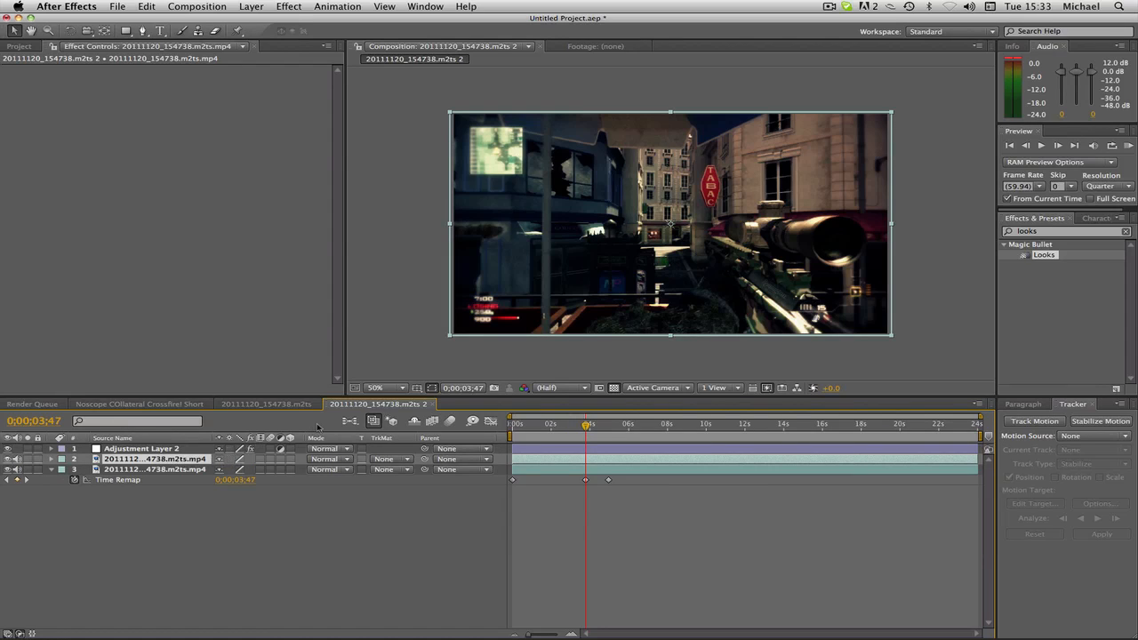
Draw a closed Pen tool mask around the sniper rifle, scope and arm on the duplicated clip layer, extending just below the frame
click(142, 31)
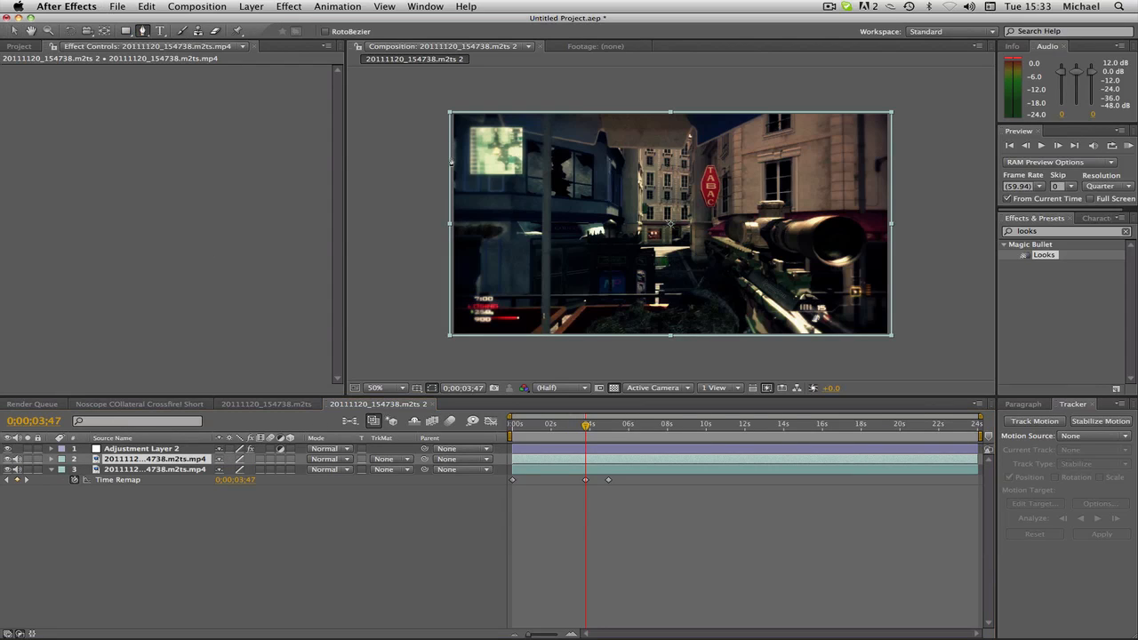
click(582, 334)
click(605, 320)
click(634, 312)
click(659, 310)
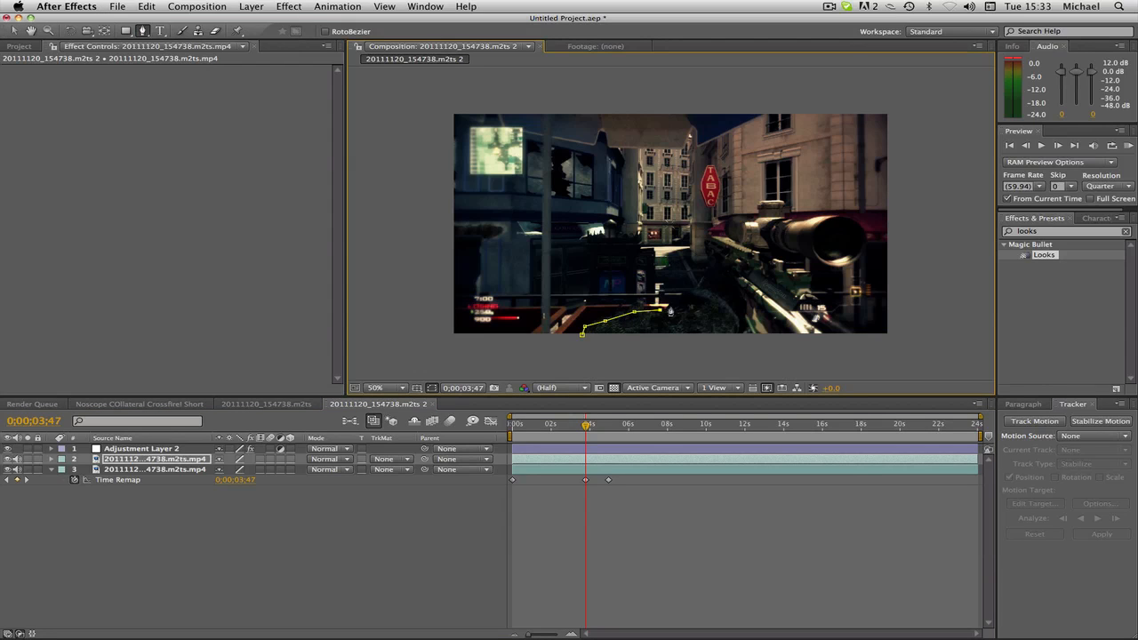
click(677, 297)
click(692, 289)
click(700, 284)
click(703, 272)
click(704, 236)
click(728, 218)
click(738, 216)
click(753, 215)
click(754, 204)
click(788, 201)
click(788, 216)
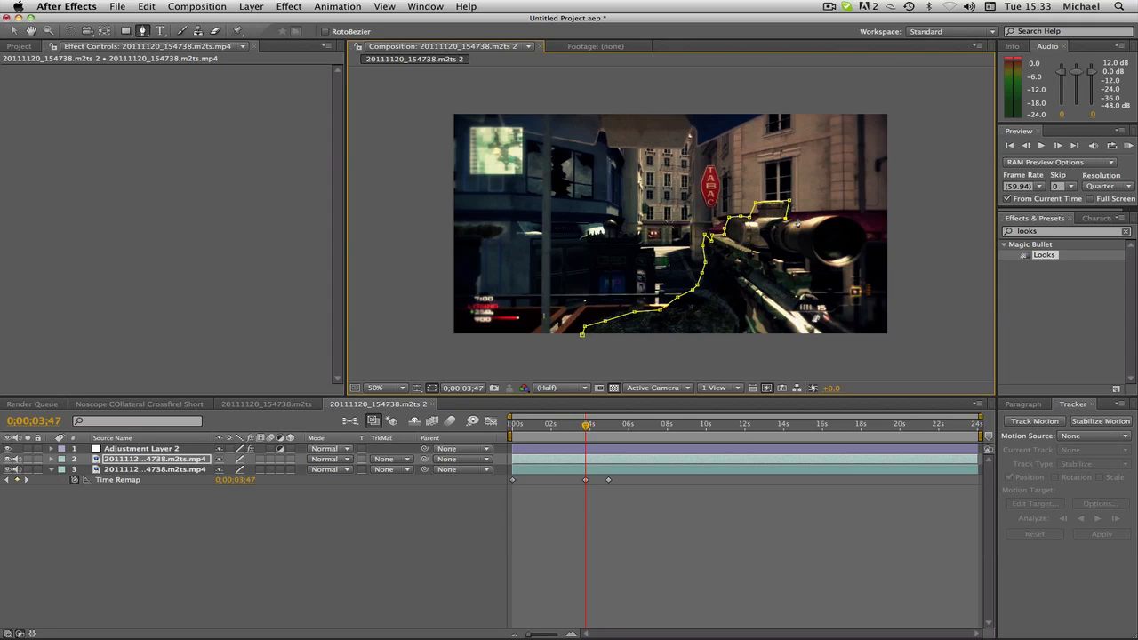
click(831, 215)
click(844, 218)
click(869, 246)
click(848, 258)
click(817, 260)
click(809, 282)
click(815, 305)
click(824, 311)
click(845, 324)
click(885, 344)
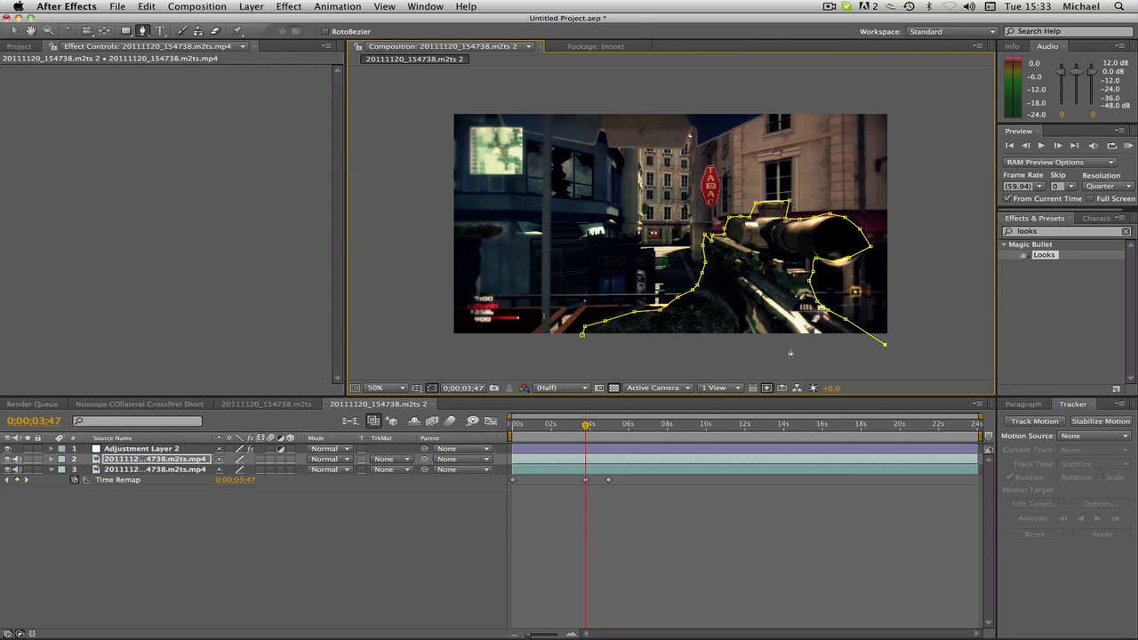
click(582, 333)
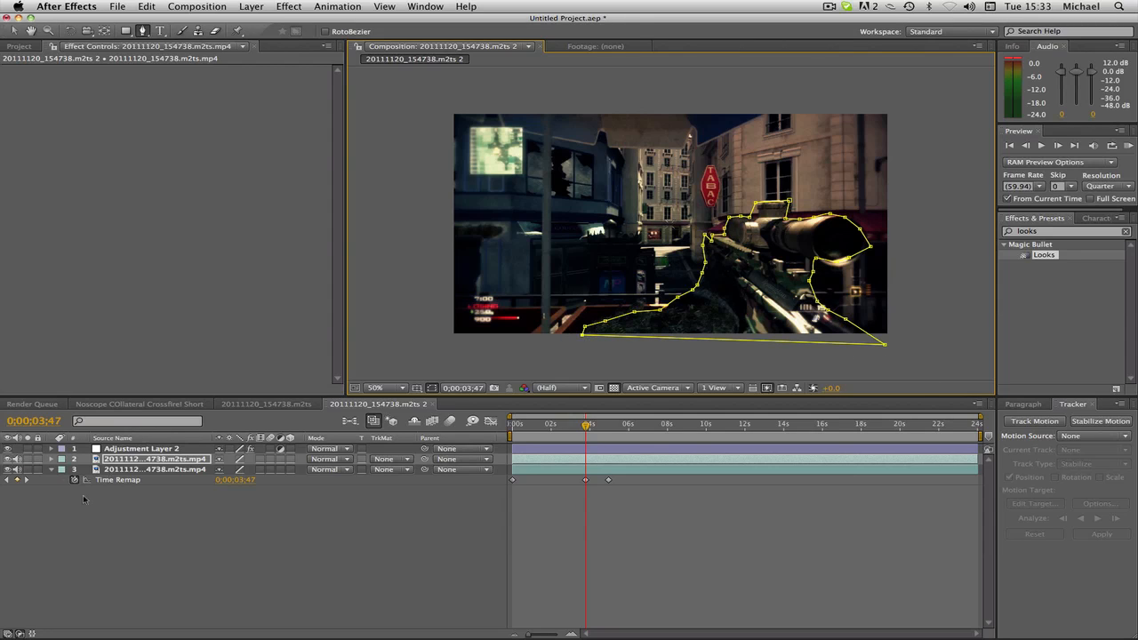
Check the gun cutout with the original clip hidden, then keyframe the masked layer's Position at 0;00;03;47 with Y lowered to 818
click(8, 468)
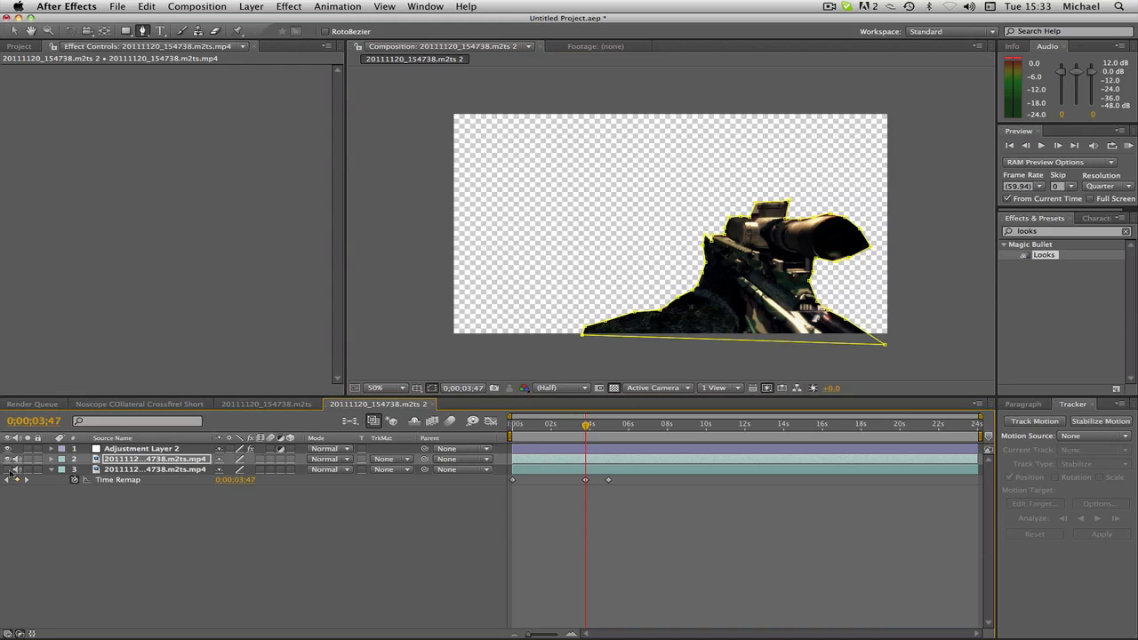
click(9, 469)
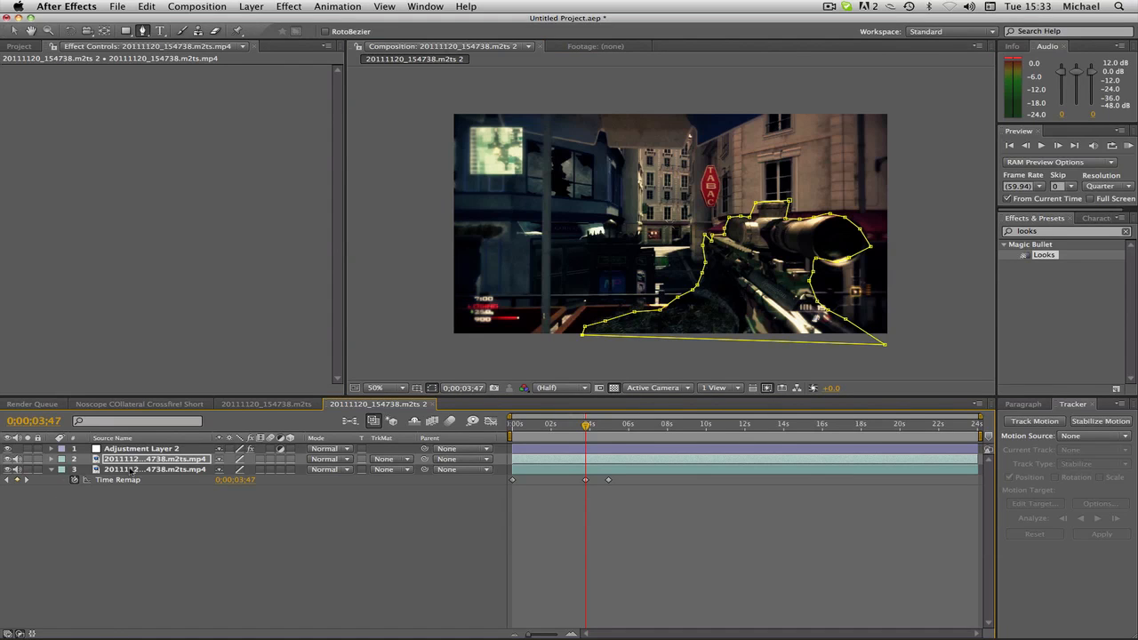
click(51, 459)
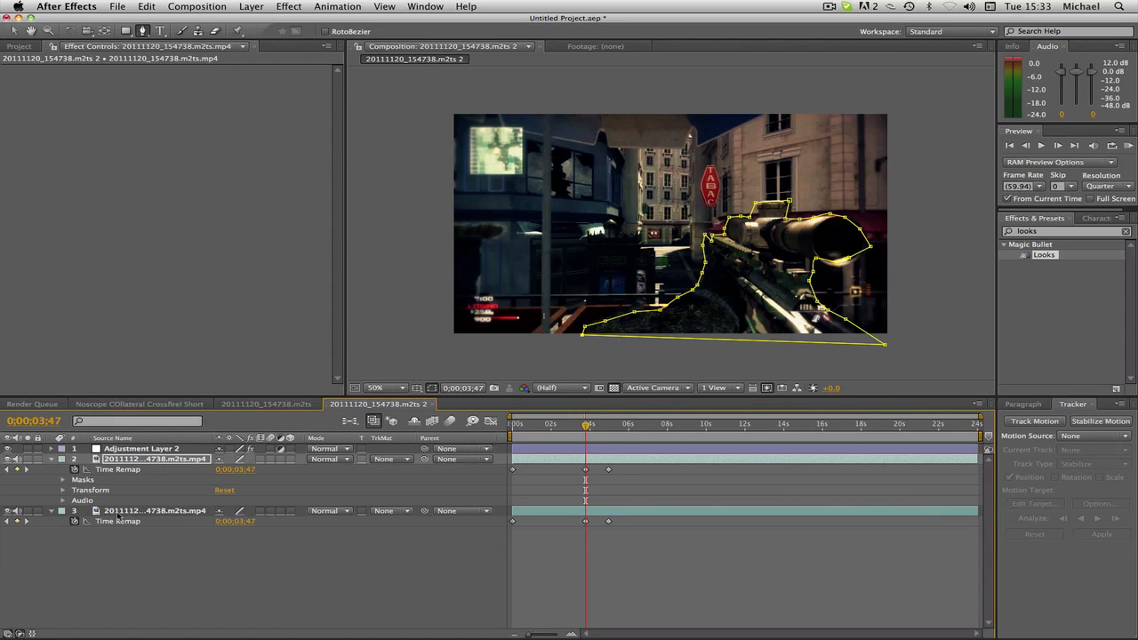
click(64, 490)
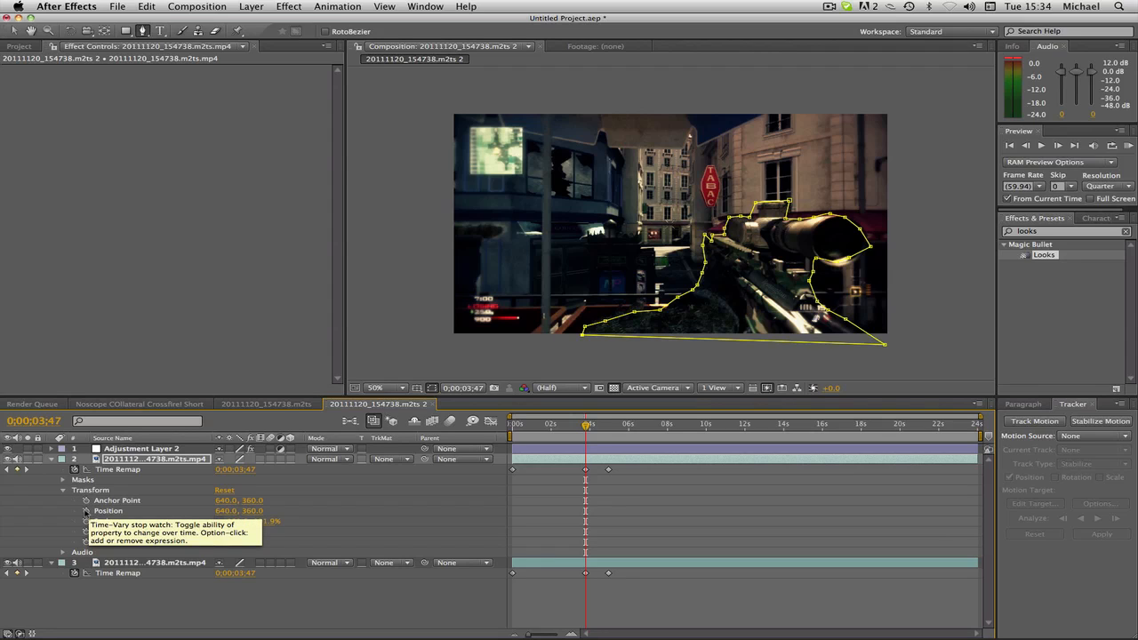
click(87, 511)
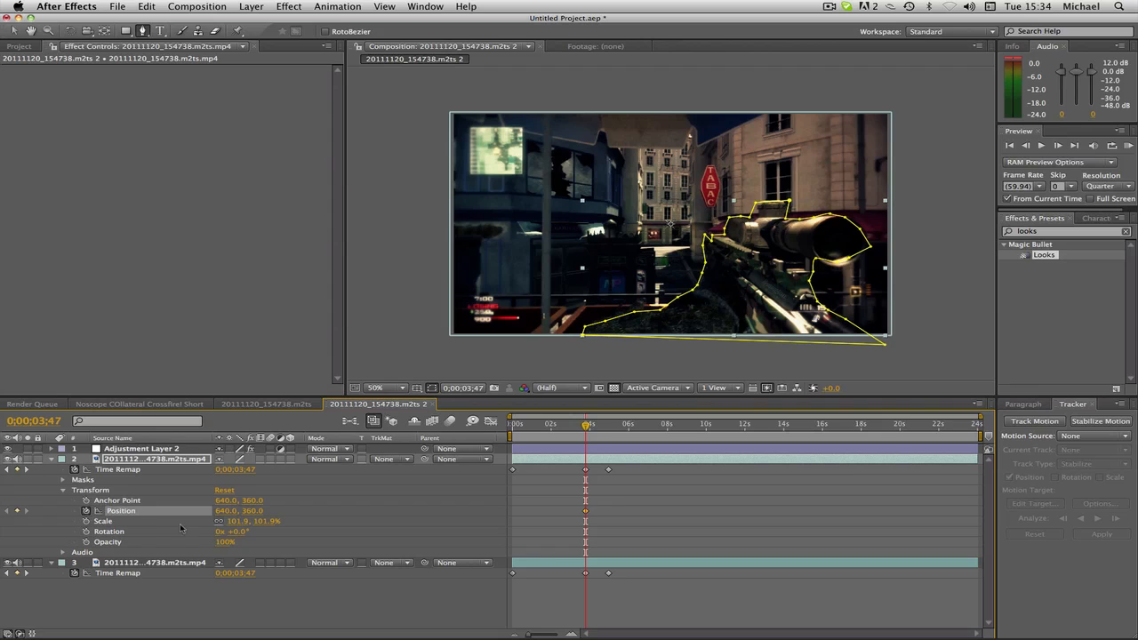
drag(252, 511, 618, 455)
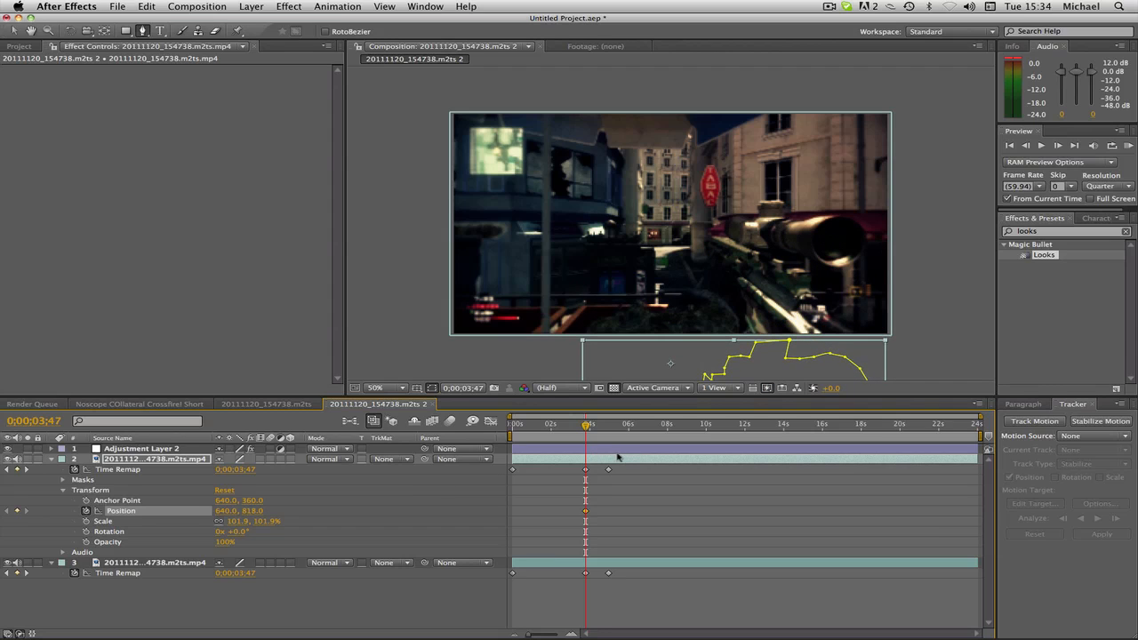
Add a Position keyframe at 0;00;04;14 on the masked gun layer, setting Y to 360
click(592, 428)
click(594, 427)
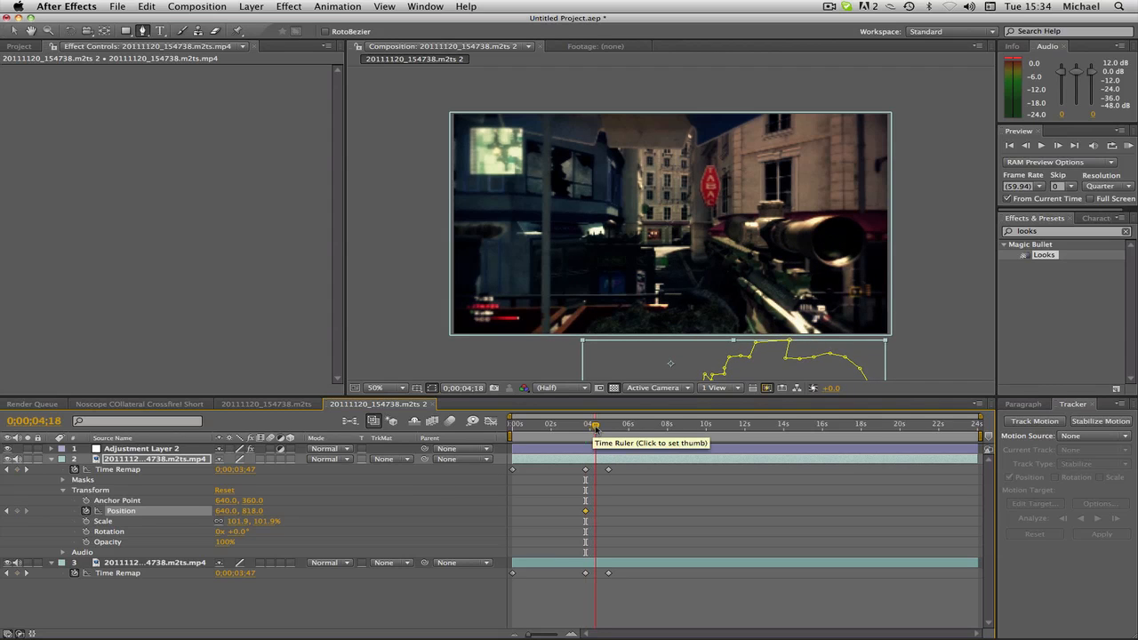
click(255, 510)
text(360)
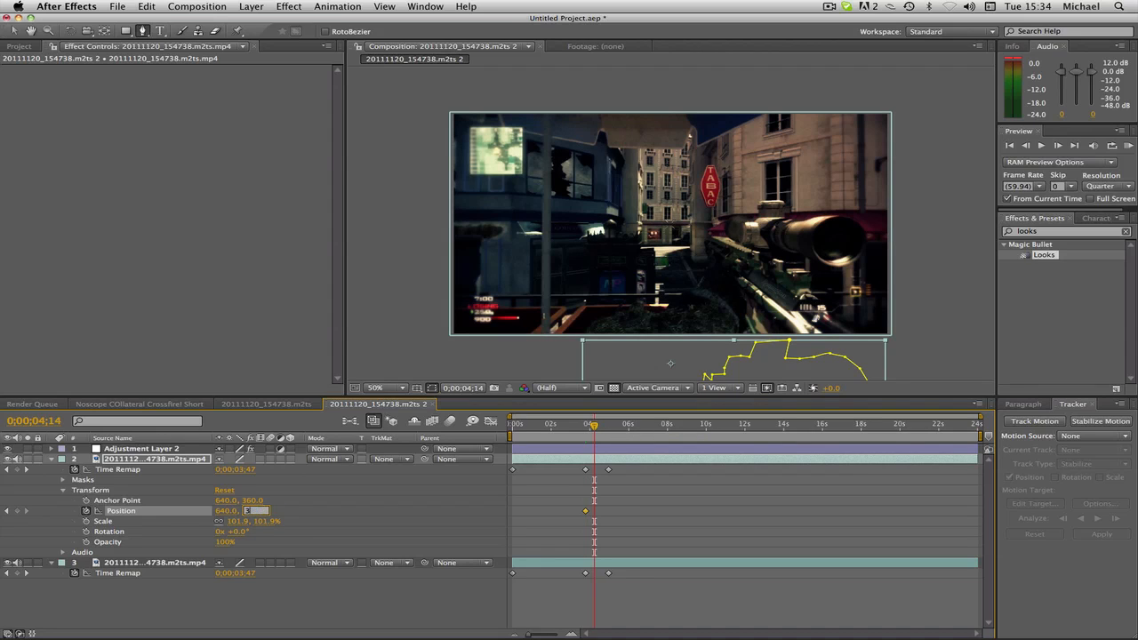
key(Return)
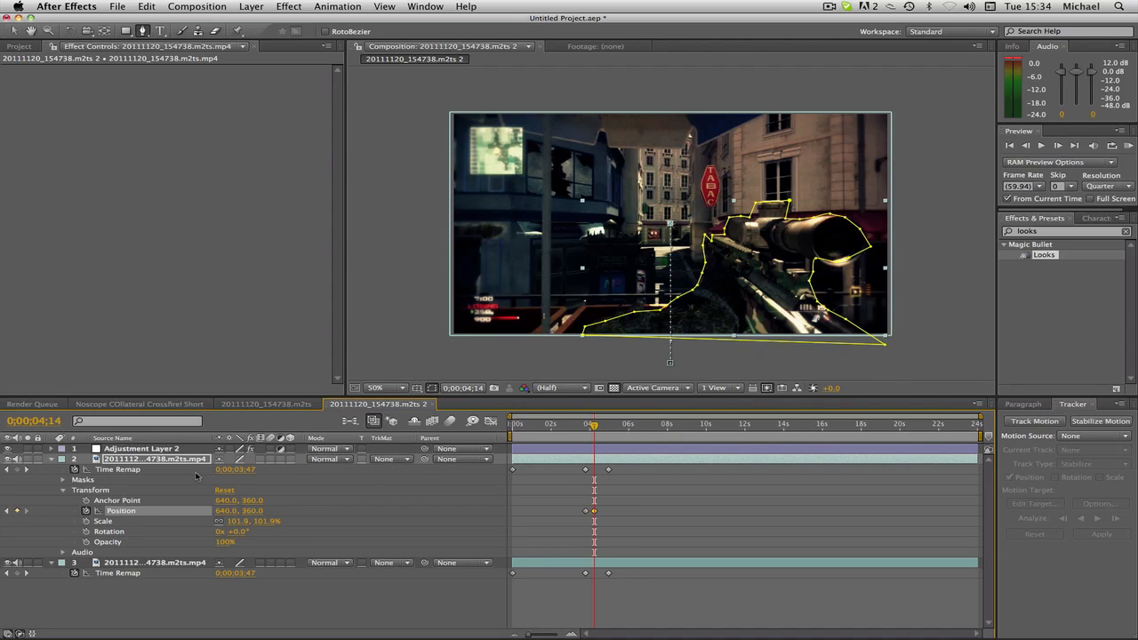
click(52, 459)
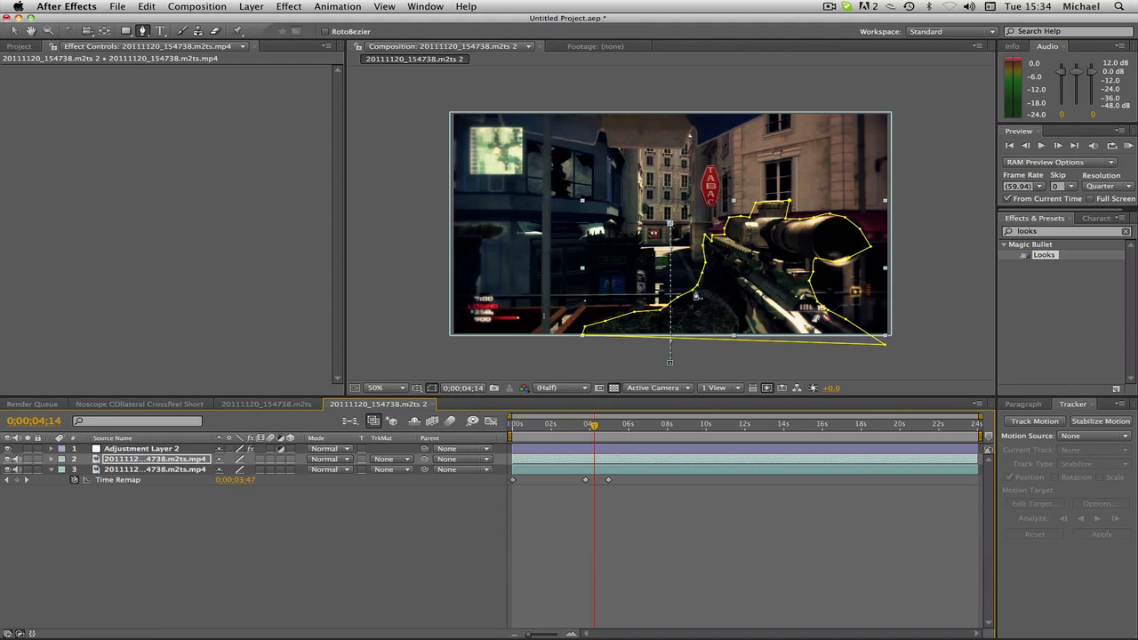
Set the Mask Feather of the gun layer's mask to 8 pixels and collapse both clip layers' properties
click(53, 461)
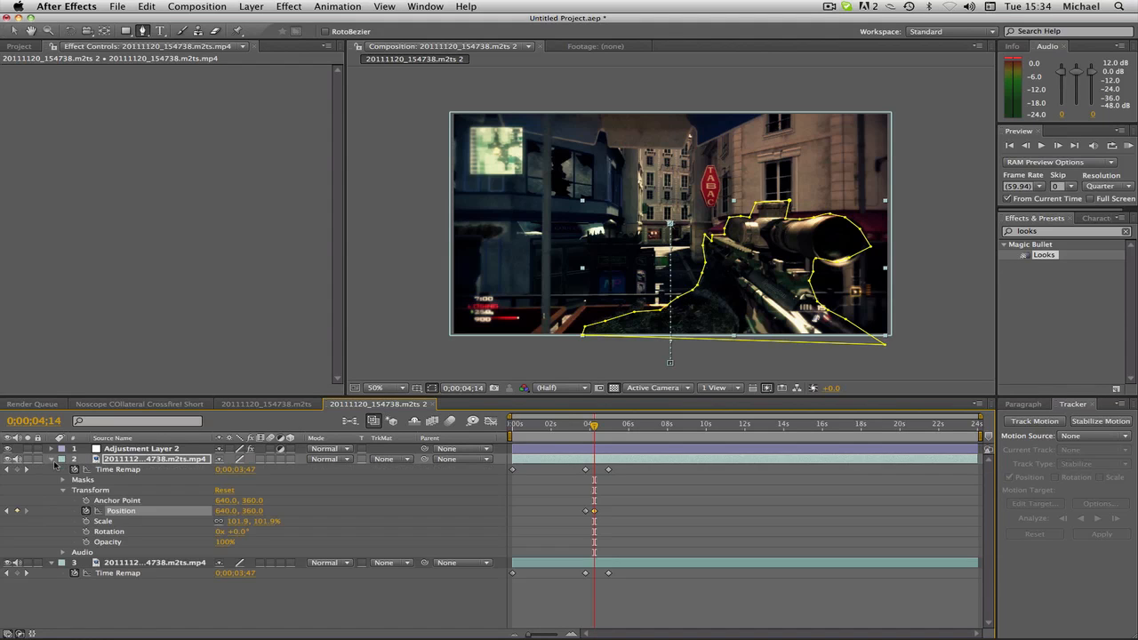
click(63, 490)
click(62, 479)
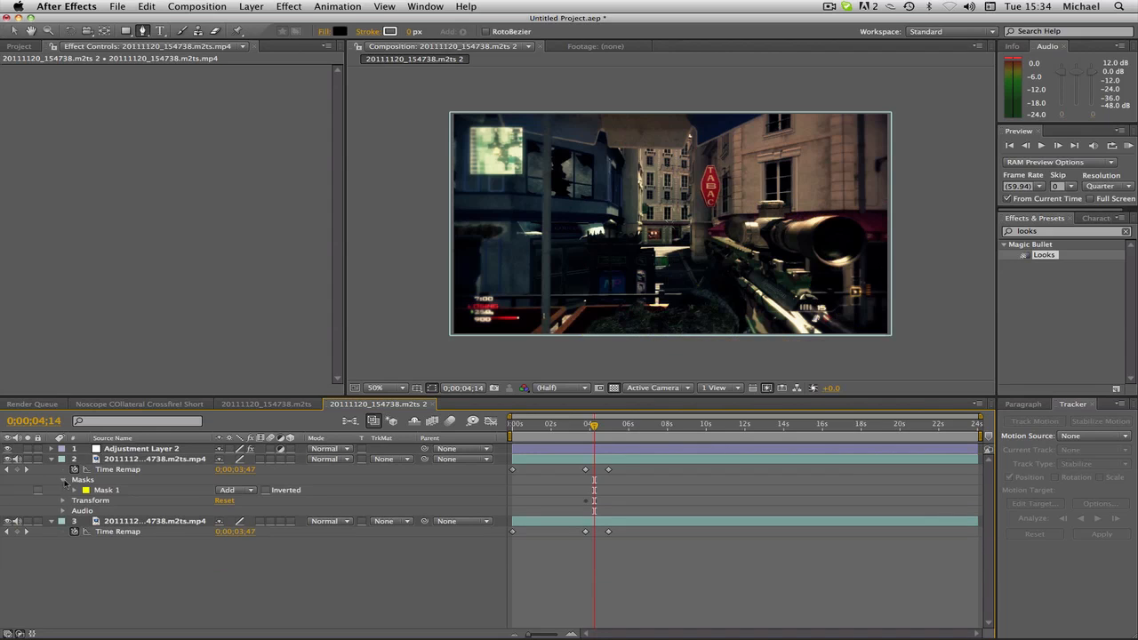
click(76, 489)
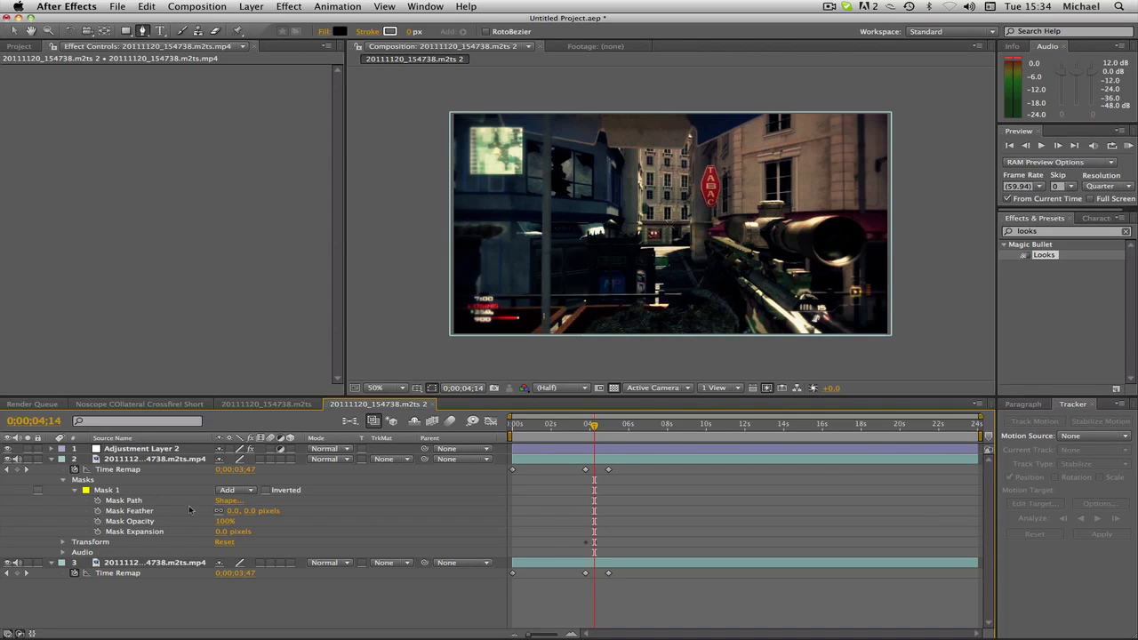
click(250, 511)
text(8)
key(Return)
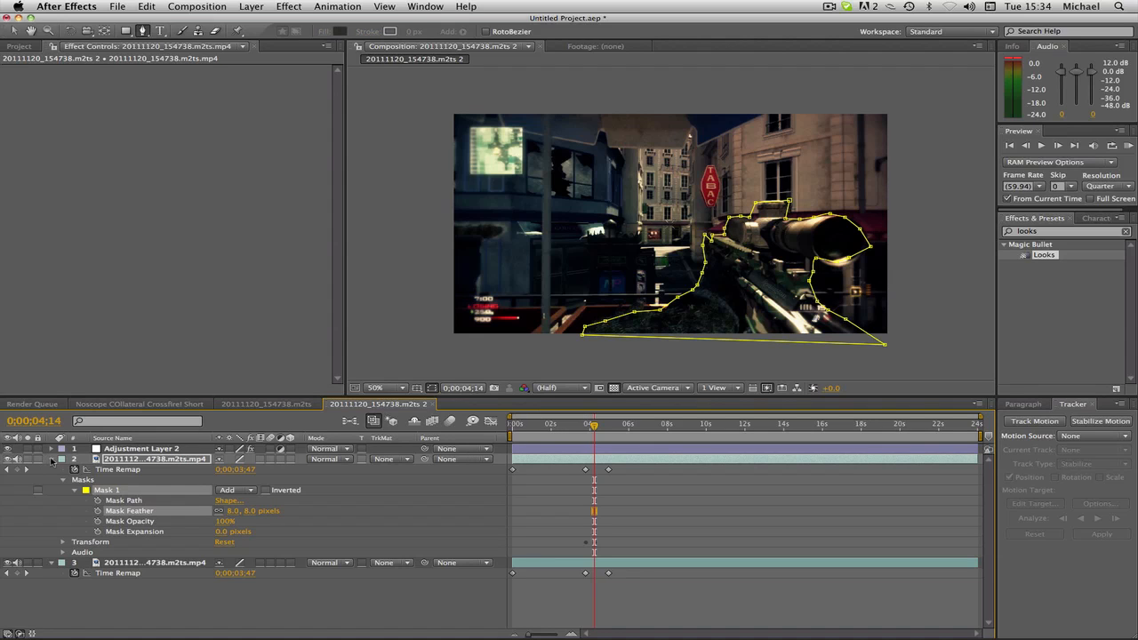
click(52, 459)
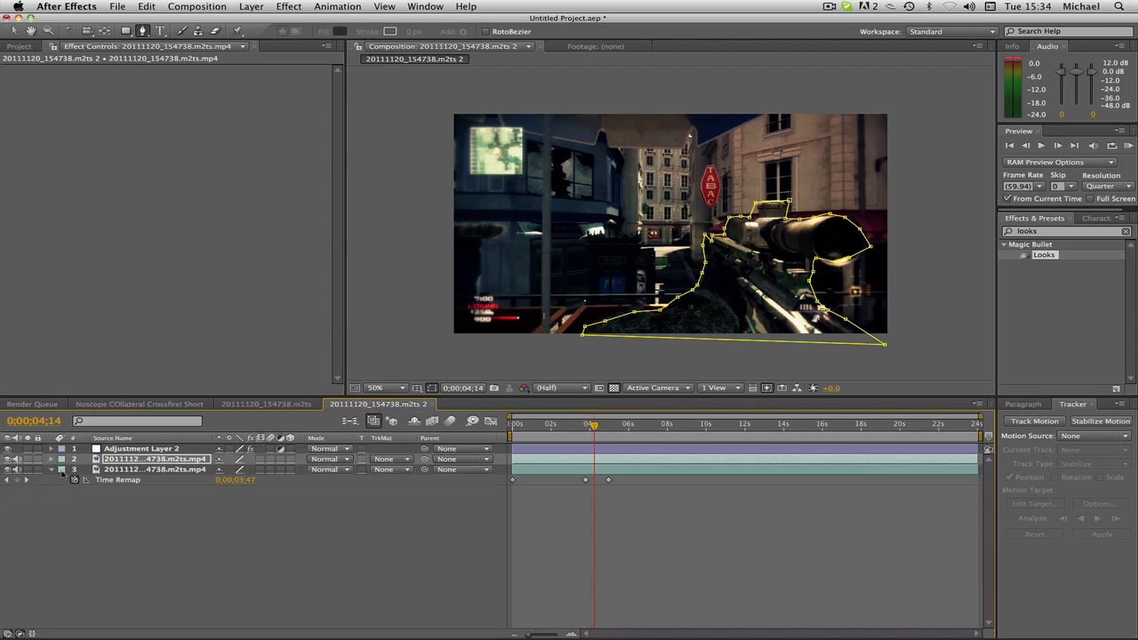
click(51, 469)
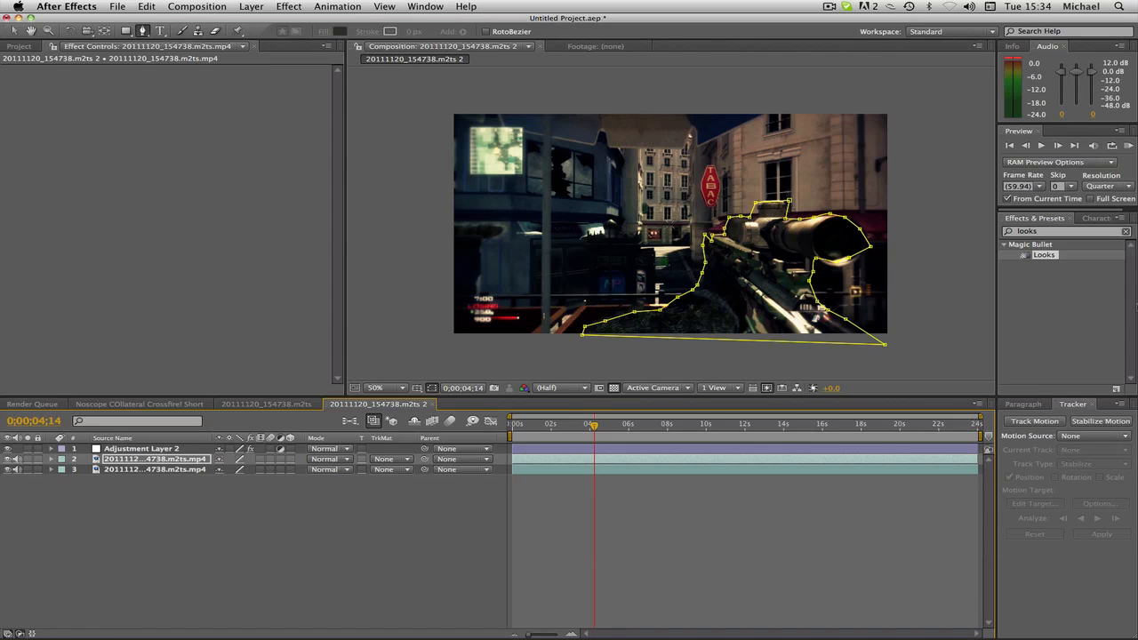
Search the effects for "cc" and apply CC Grid Wipe to the unmasked original clip layer
drag(1070, 230, 952, 225)
text(cc)
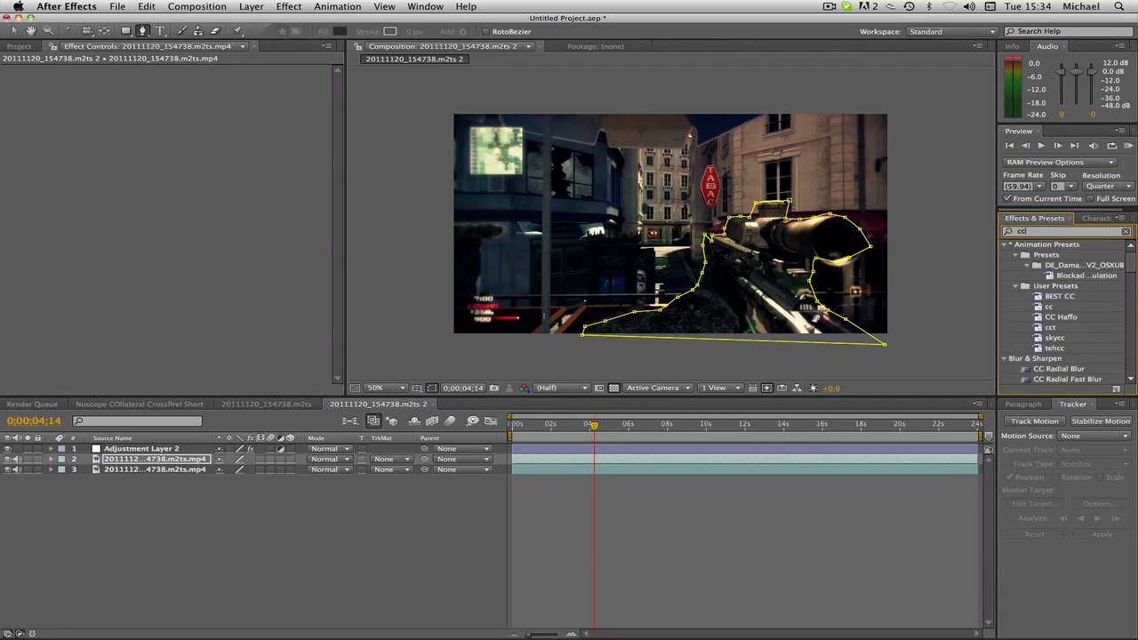
drag(1130, 257, 1131, 359)
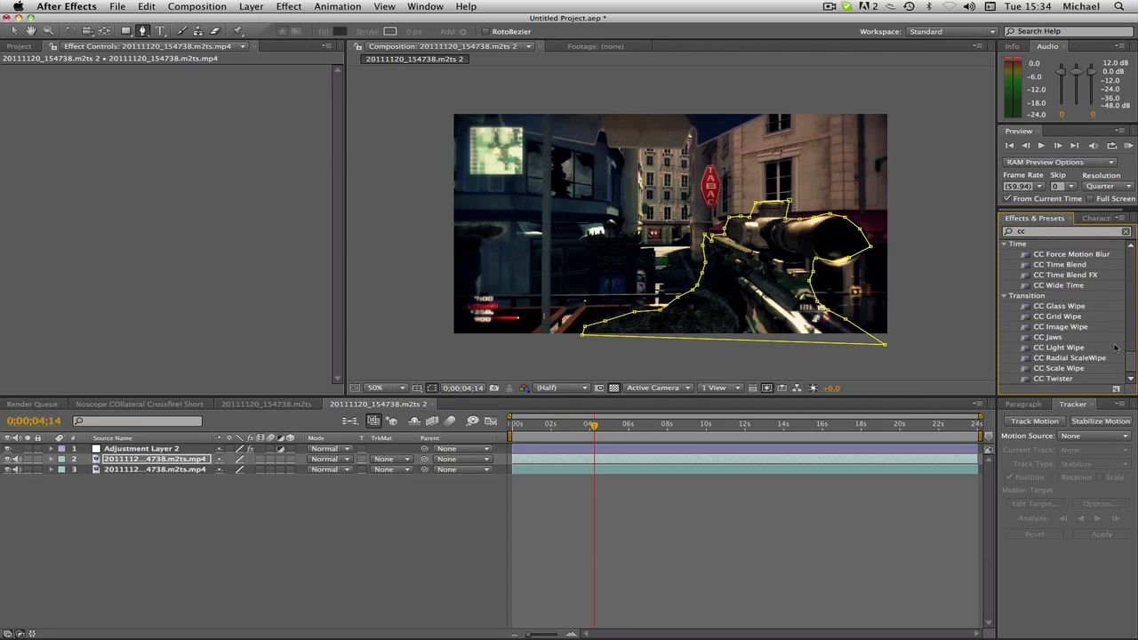
drag(1073, 318, 719, 471)
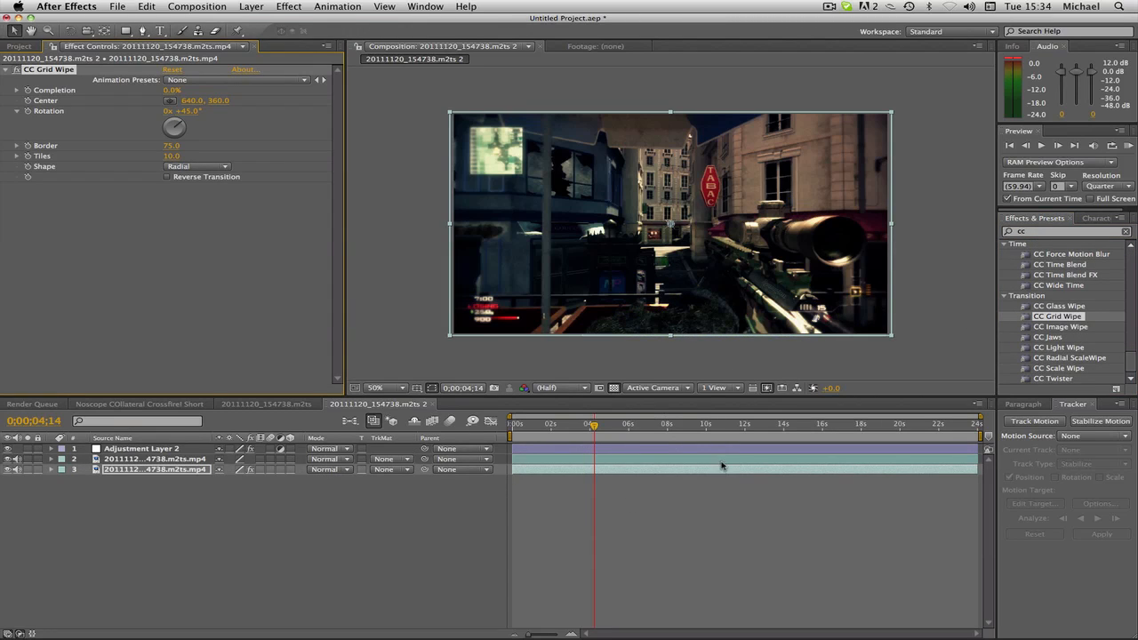
Keyframe the CC Grid Wipe Completion at 100% at 0;00;04;14
click(50, 459)
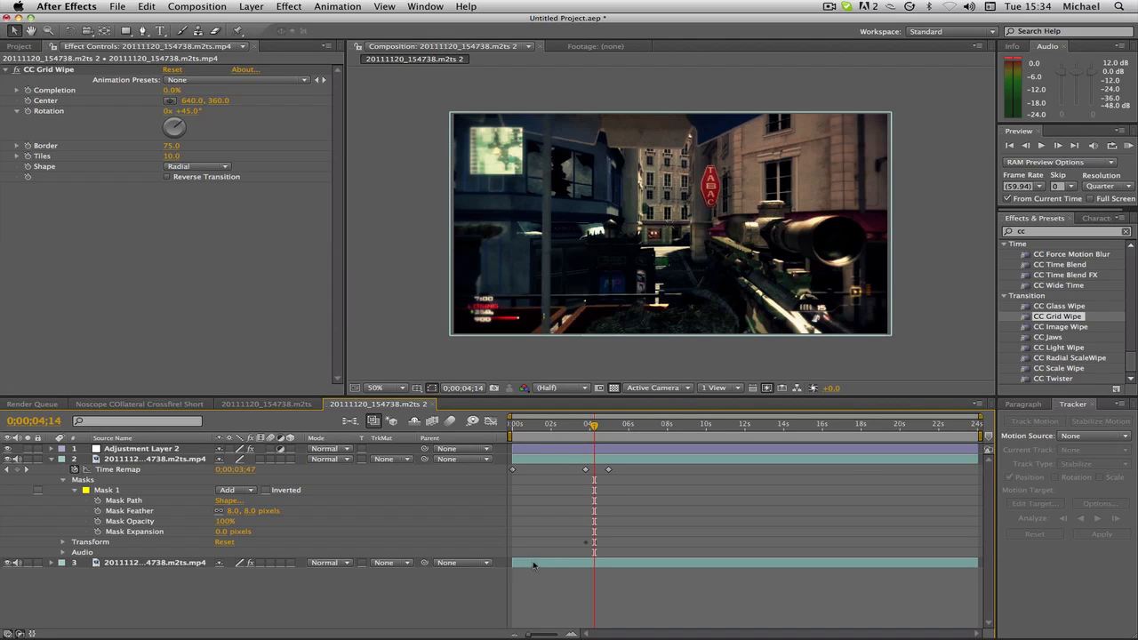
click(27, 92)
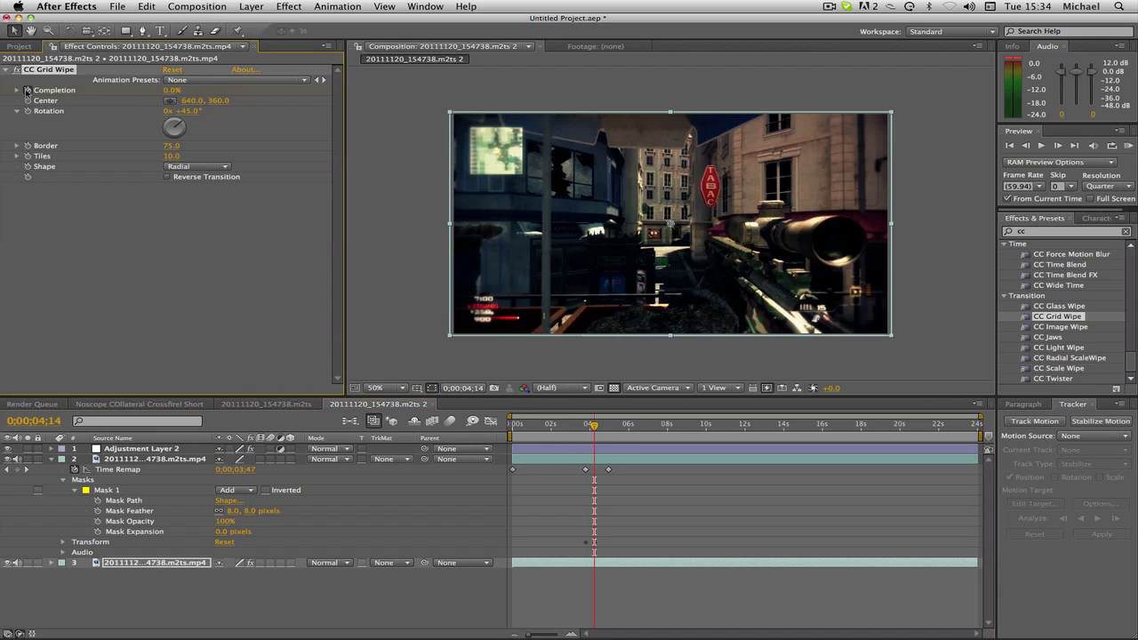
click(172, 91)
key(Return)
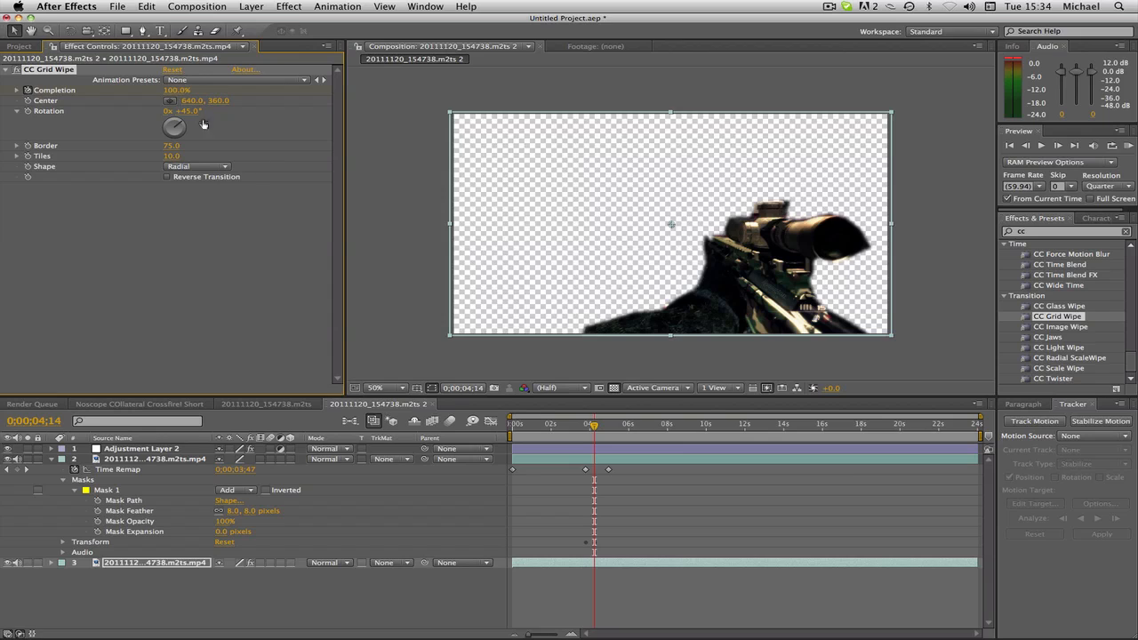
Add a CC Grid Wipe Completion keyframe of 0% at 0;00;04;56
click(609, 425)
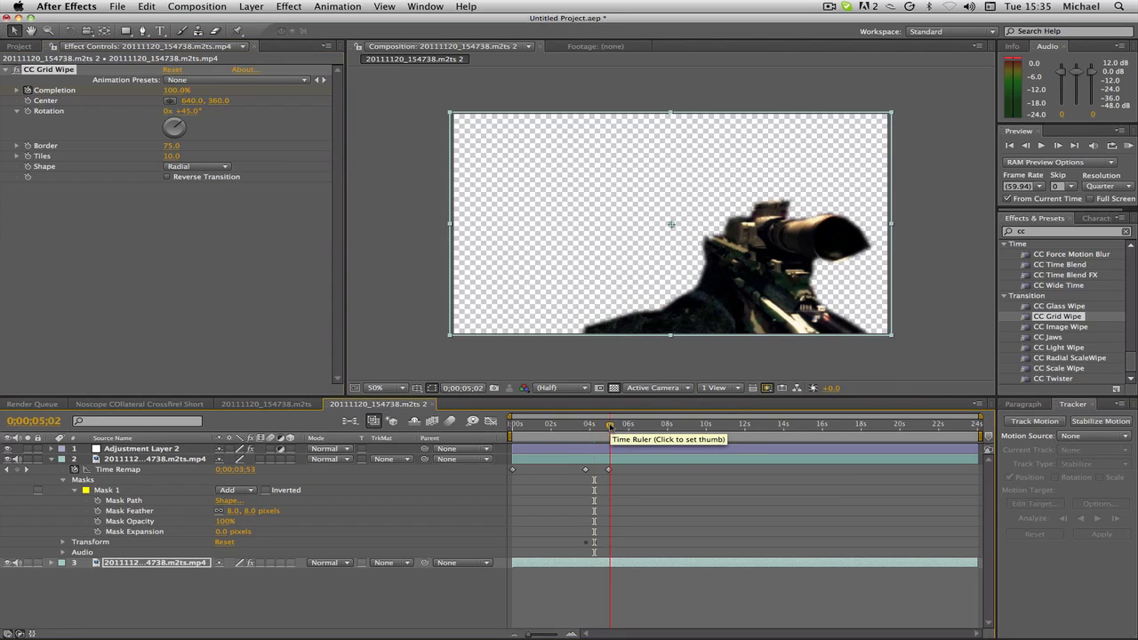
click(608, 426)
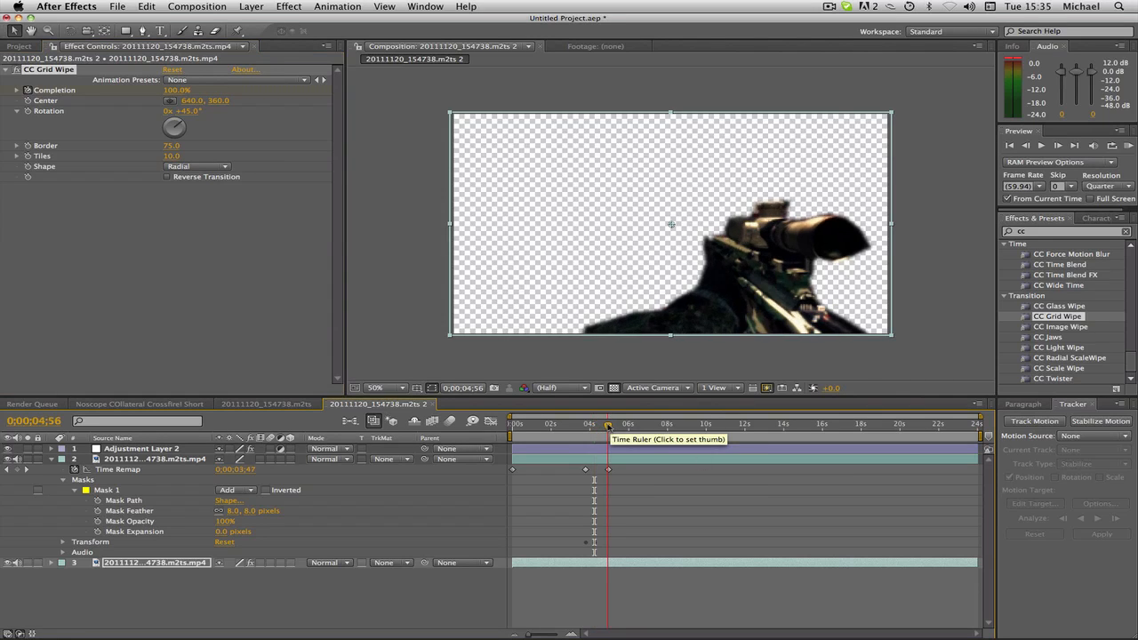
click(177, 91)
text(0)
key(Return)
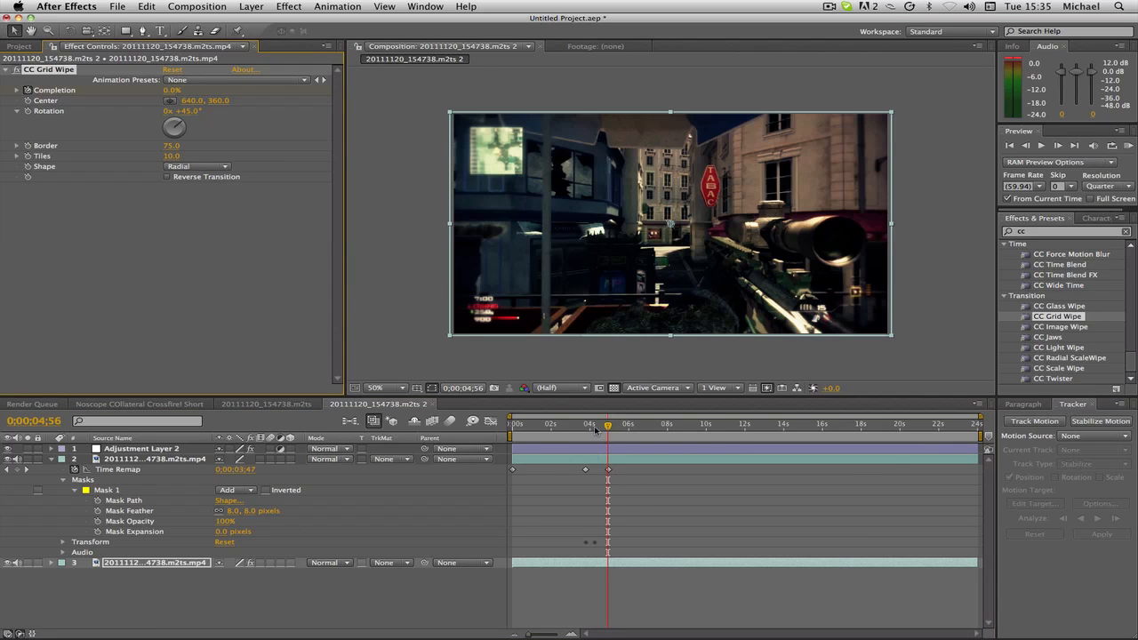
Scrub through the wipe, enable Reverse Transition for CC Grid Wipe, and move the current time to 0;00;04;31
drag(595, 429, 609, 419)
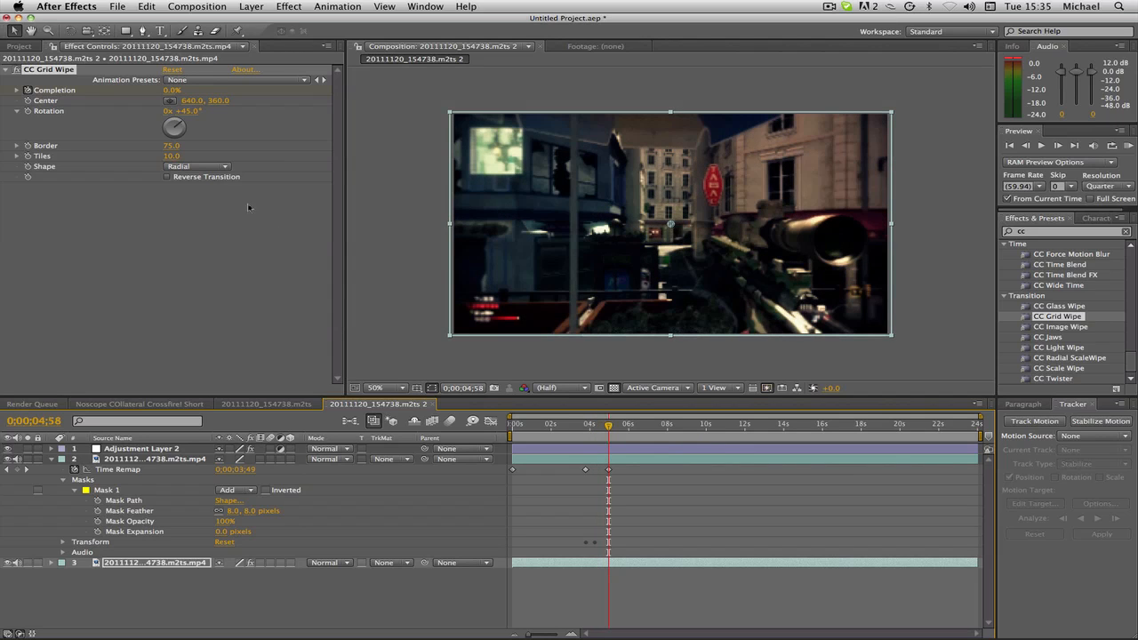
click(169, 178)
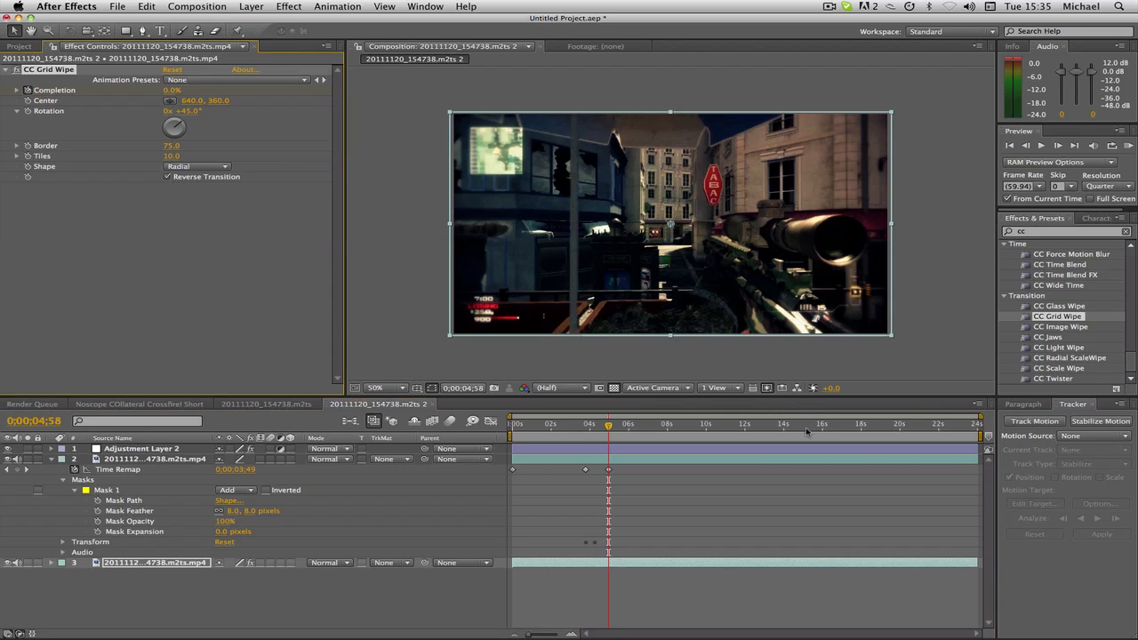
drag(608, 426, 598, 428)
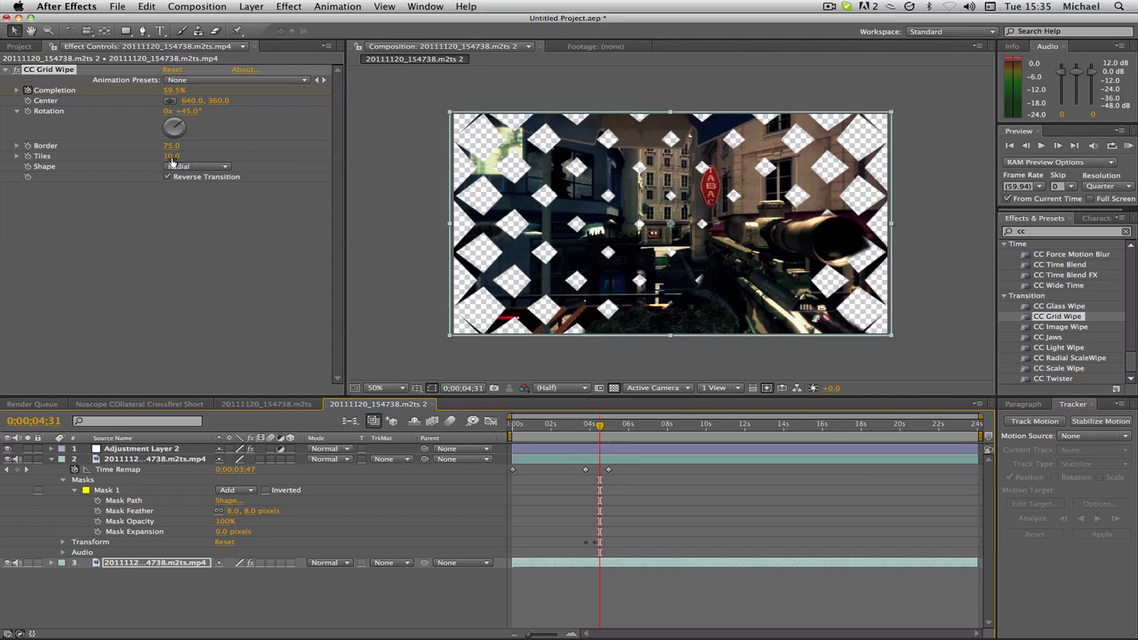
Try the Doors and Rectangular shapes for CC Grid Wipe and switch back to Radial
drag(173, 161, 199, 152)
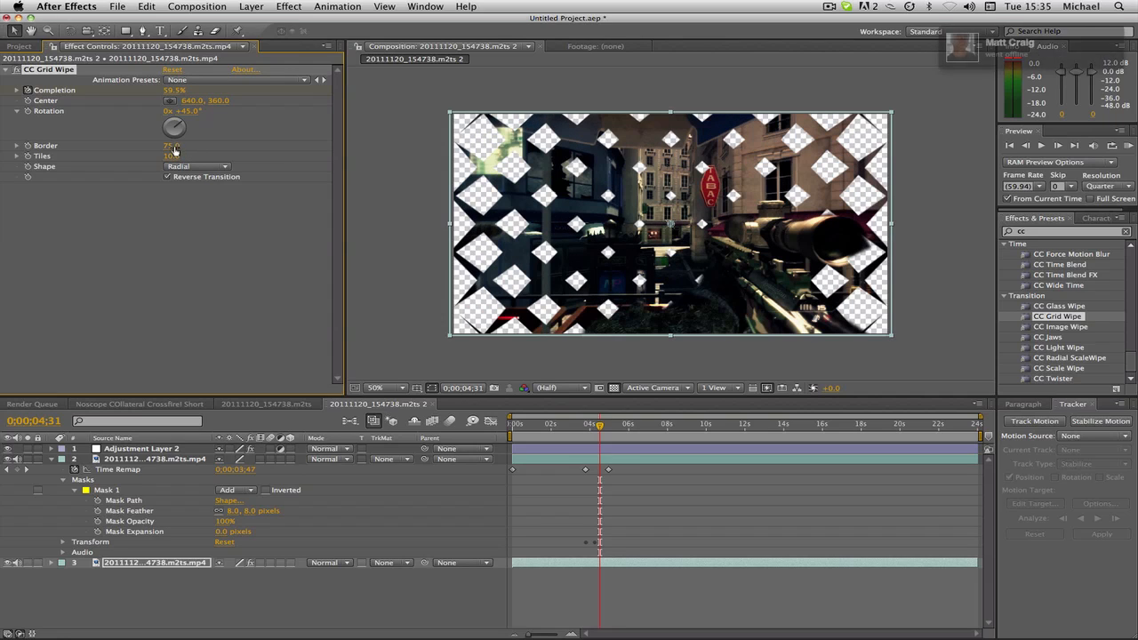
click(224, 168)
click(222, 165)
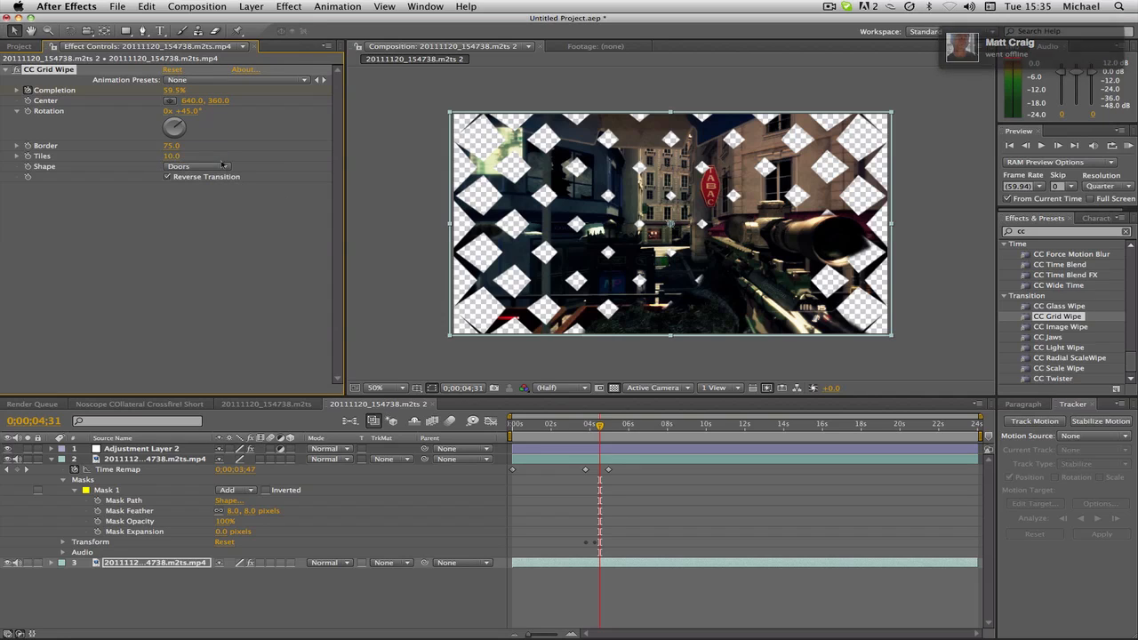
click(210, 169)
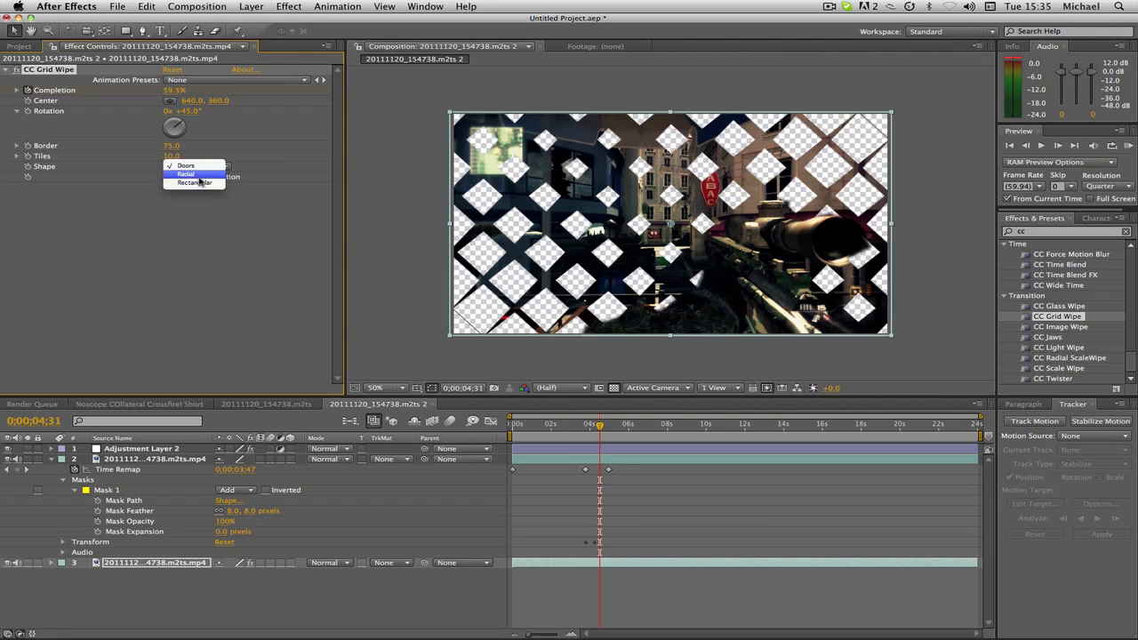
click(201, 184)
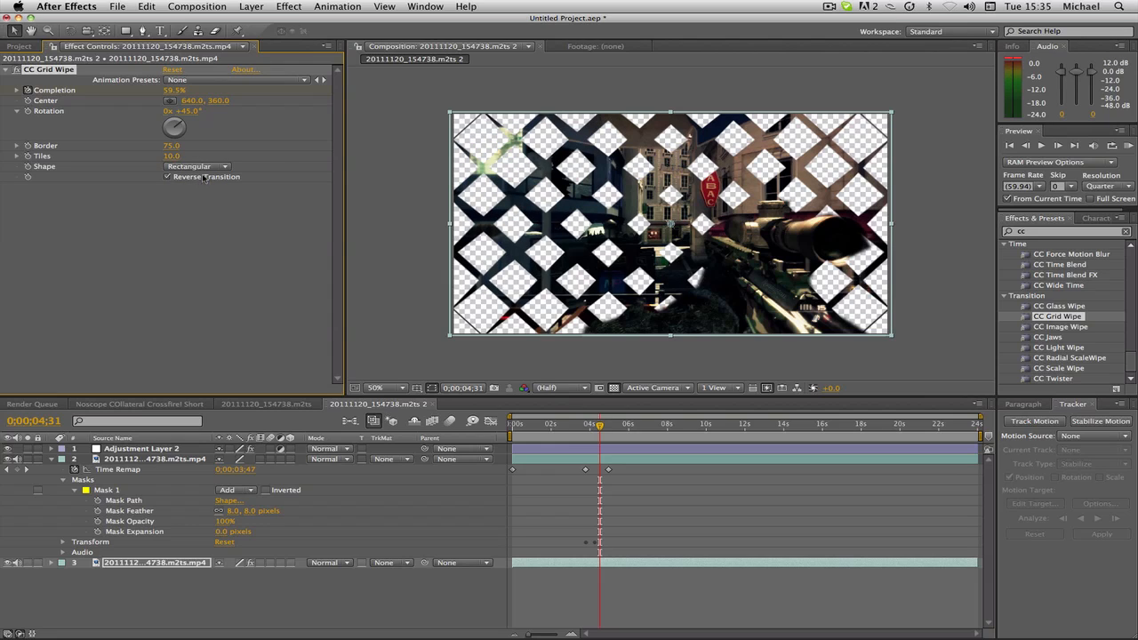
click(207, 168)
click(213, 159)
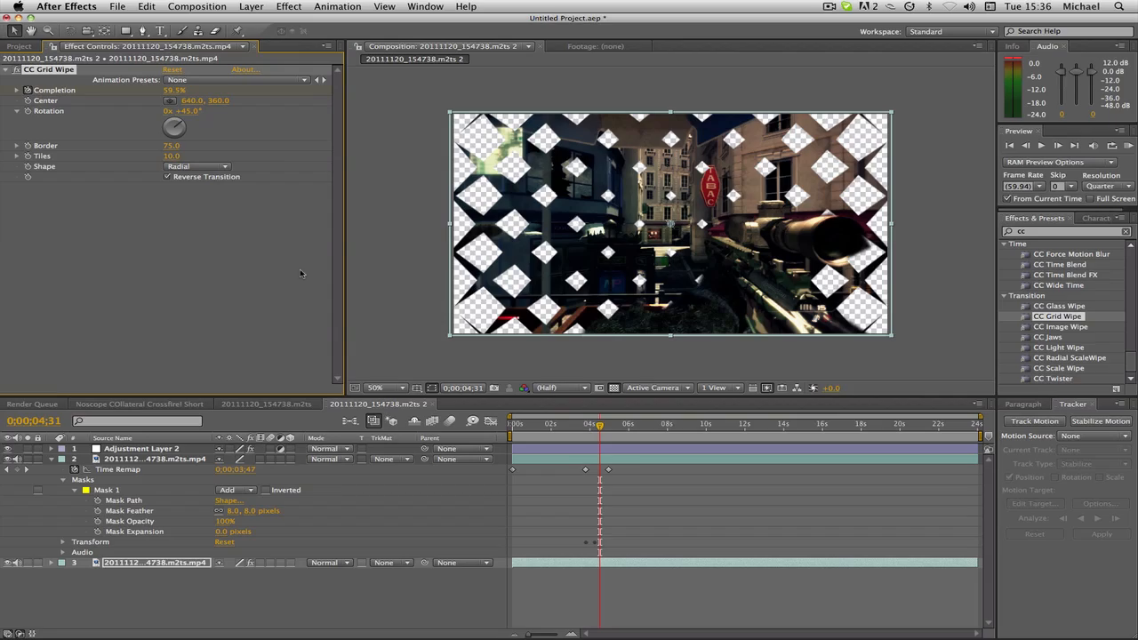
click(839, 7)
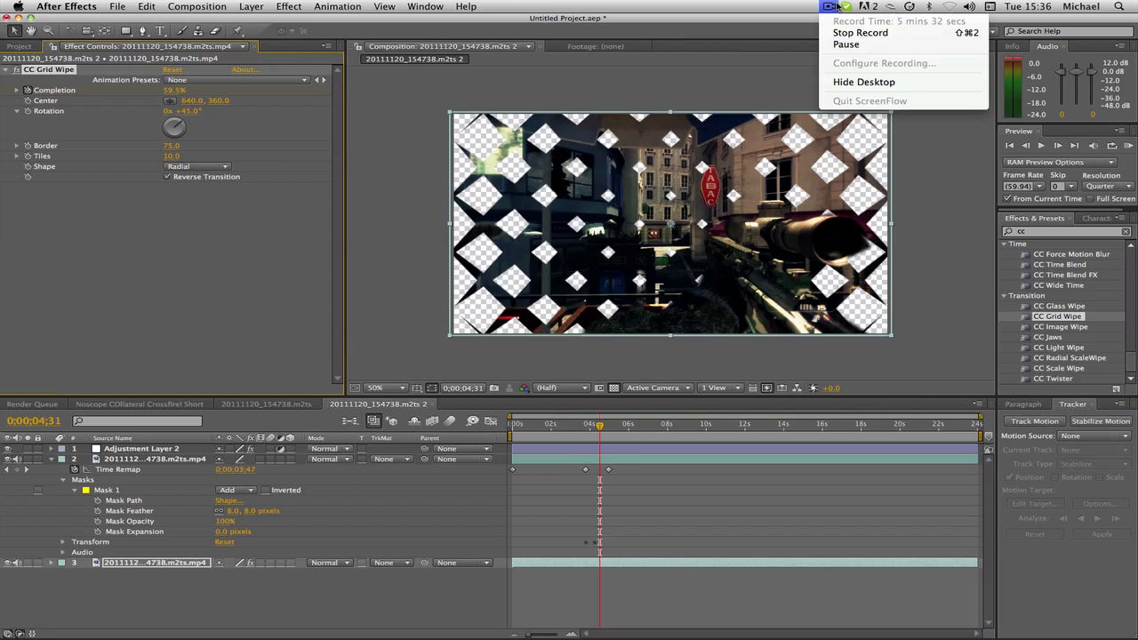